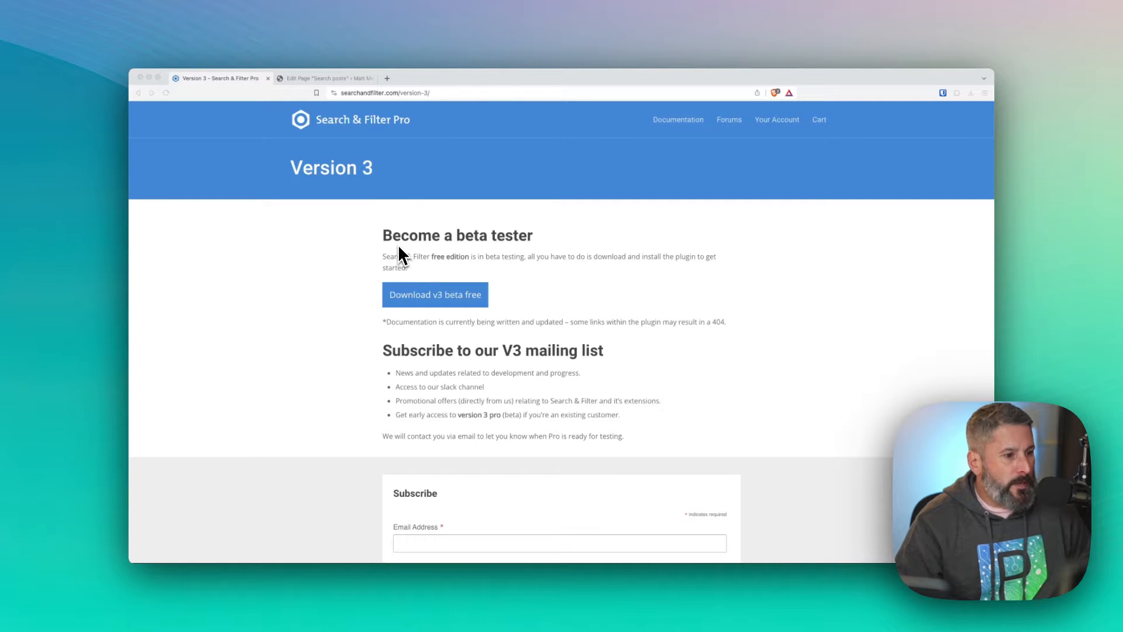
- Switch to the Search posts page editor and insert a Query Loop block with the "Small image and title" pattern
{"action": "left_click", "coordinate": [330, 79]}
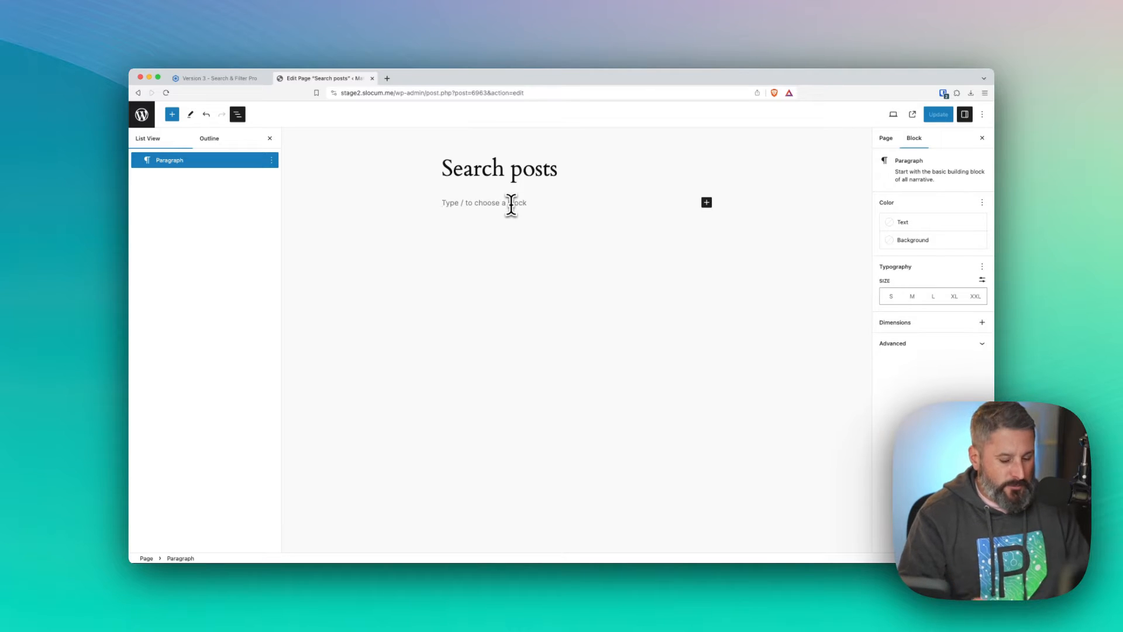
{"action": "type", "text": "/quer"}
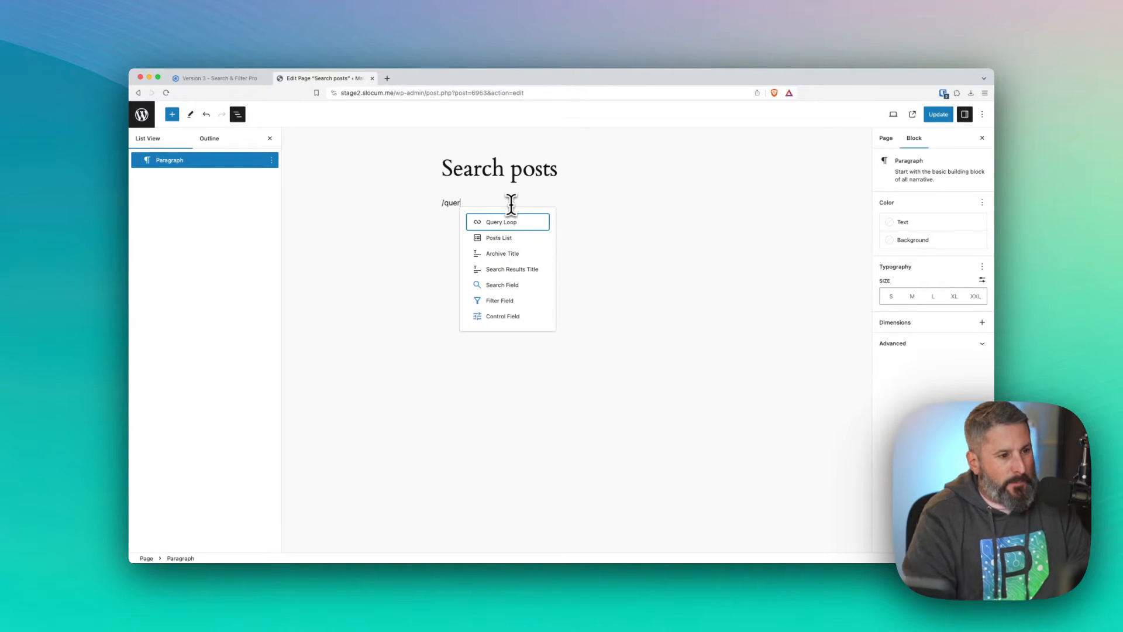
{"action": "left_click", "coordinate": [524, 221]}
{"action": "left_click", "coordinate": [470, 248]}
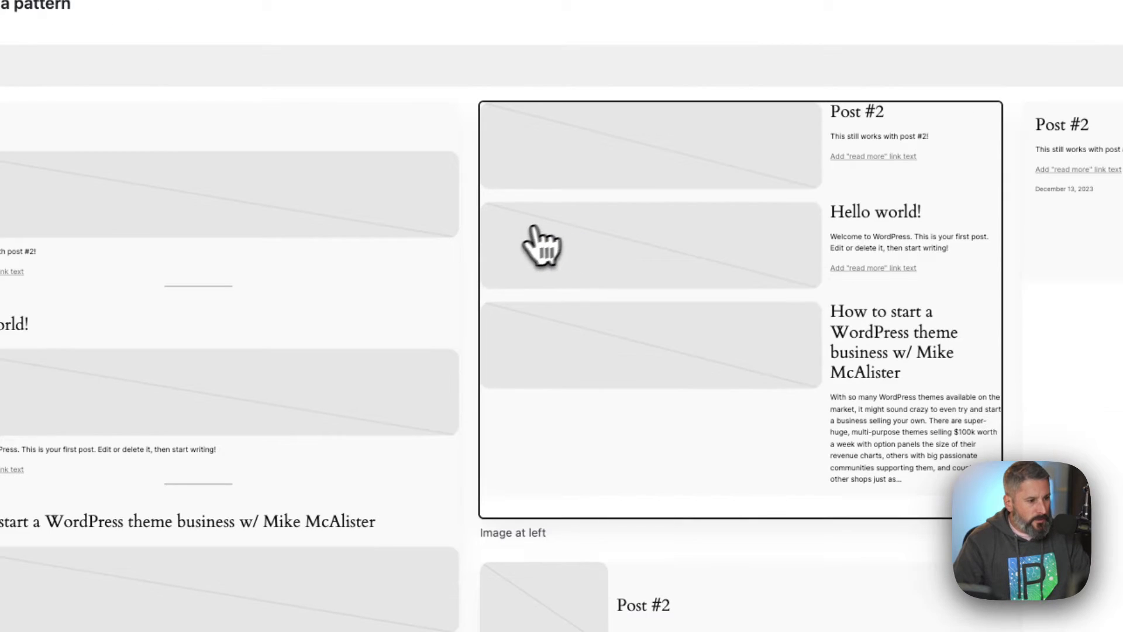
{"action": "scroll", "coordinate": [428, 338], "scroll_direction": "down", "scroll_amount": 15}
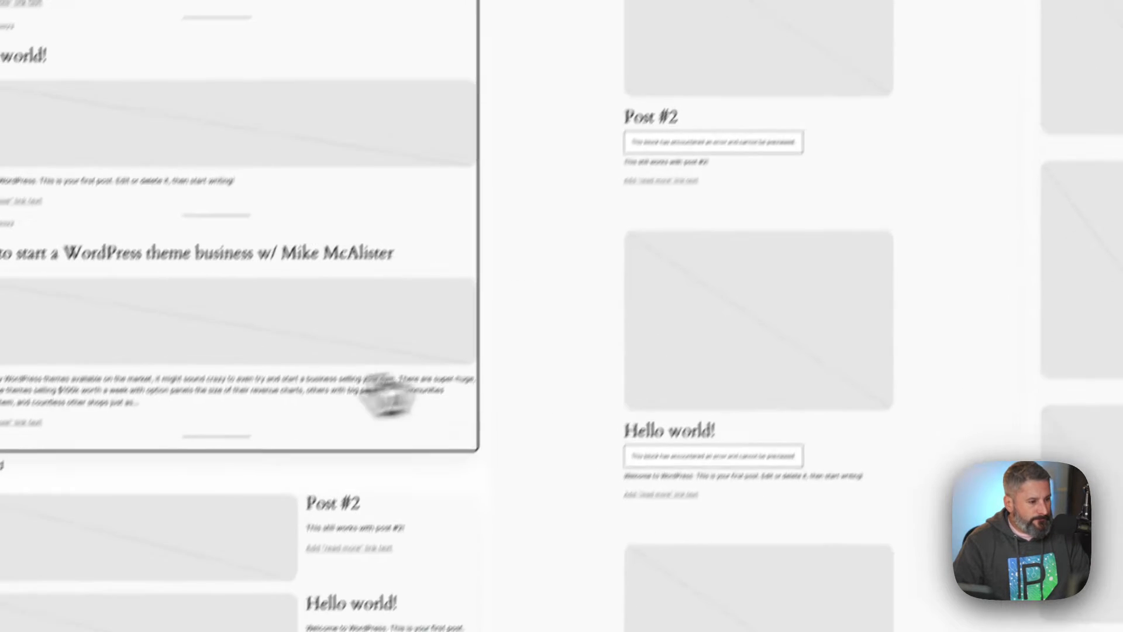
{"action": "scroll", "coordinate": [319, 363], "scroll_direction": "up", "scroll_amount": 2}
{"action": "scroll", "coordinate": [585, 410], "scroll_direction": "down", "scroll_amount": 10}
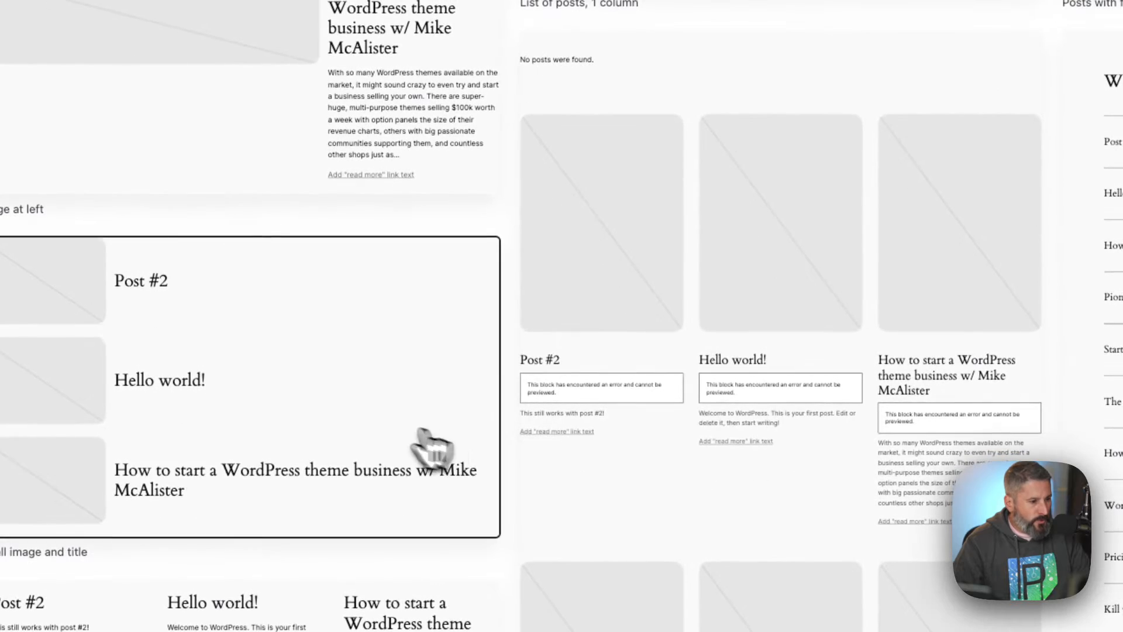
{"action": "left_click", "coordinate": [431, 451]}
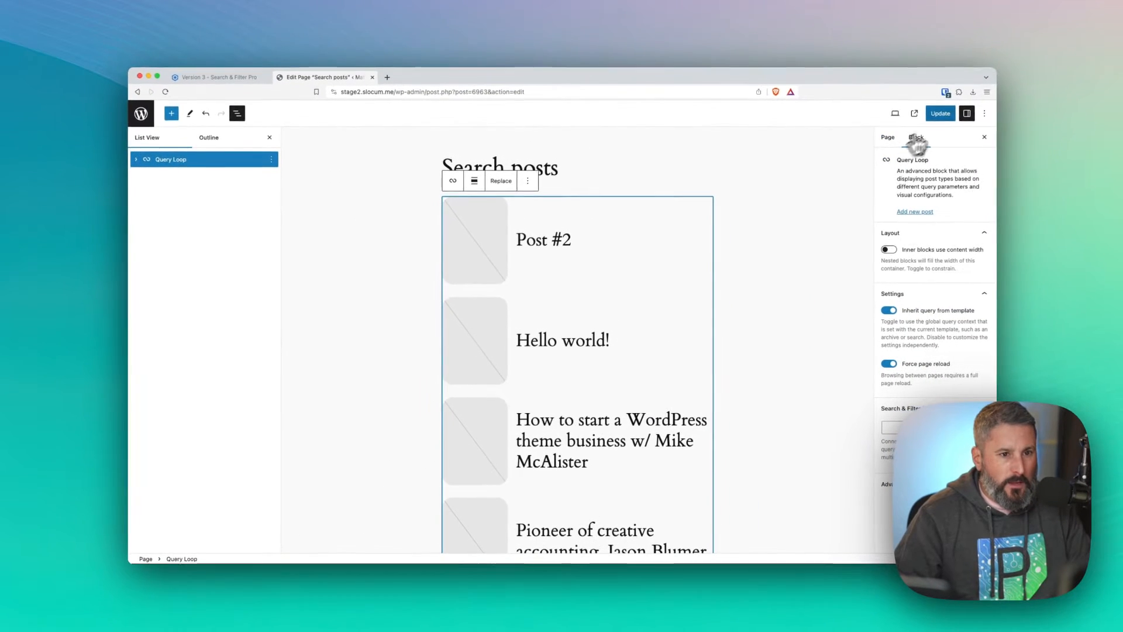
- Stop the Query Loop from inheriting its query from the template and update the page
{"action": "left_click", "coordinate": [887, 312]}
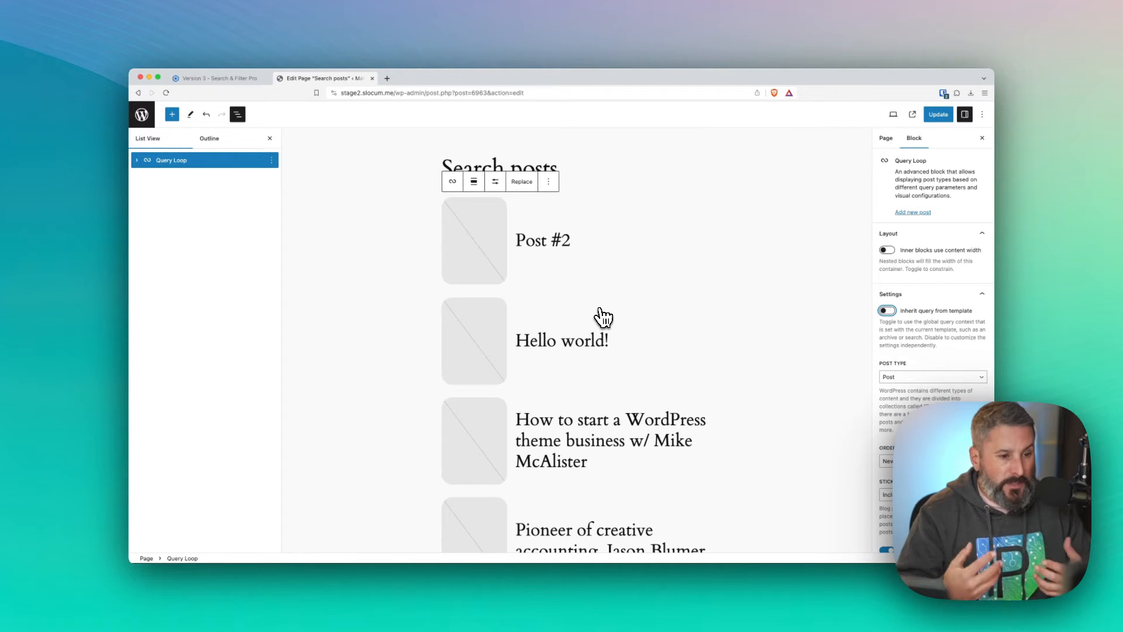
{"action": "left_click", "coordinate": [938, 114]}
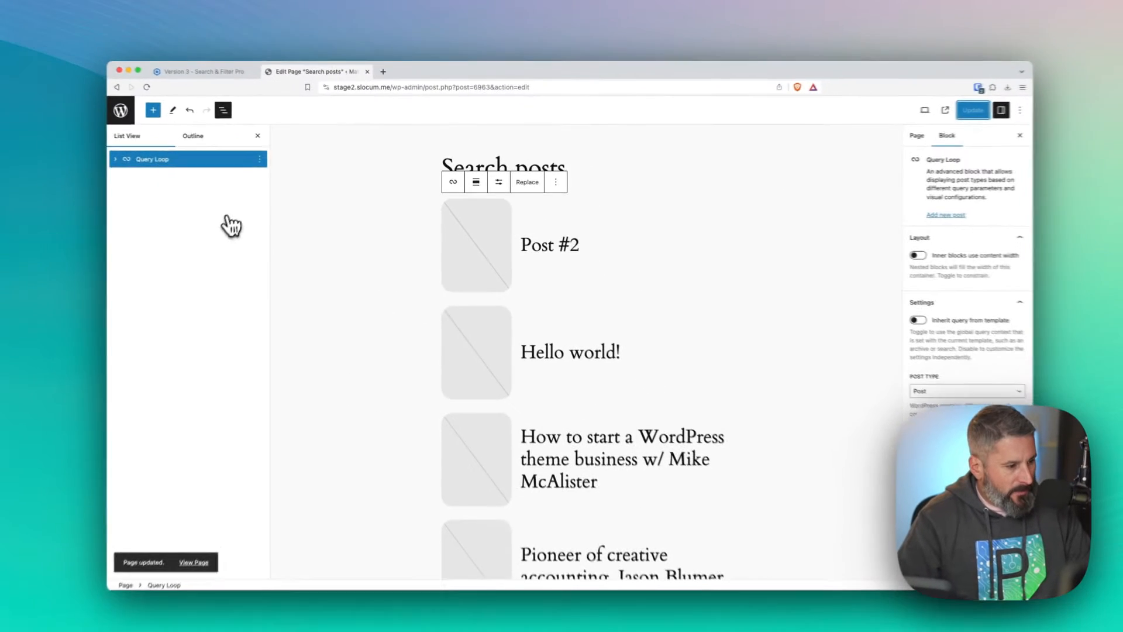
- Insert a Columns block, move it above the Query Loop, and give it the 33 / 33 / 33 layout
{"action": "left_click", "coordinate": [153, 110]}
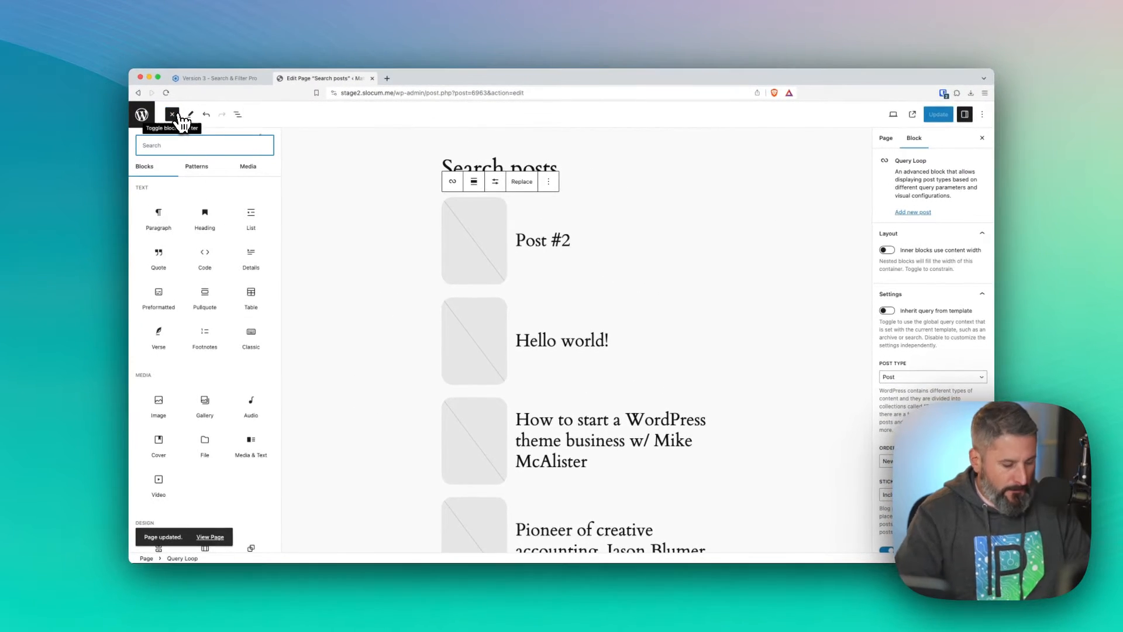
{"action": "type", "text": "column"}
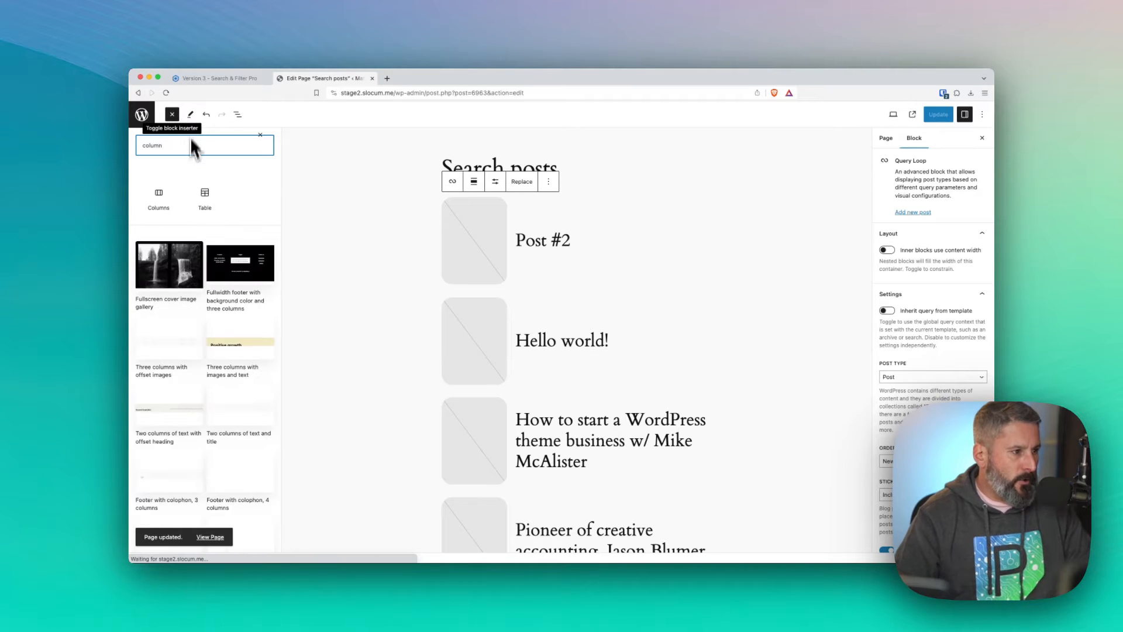
{"action": "left_click", "coordinate": [159, 198]}
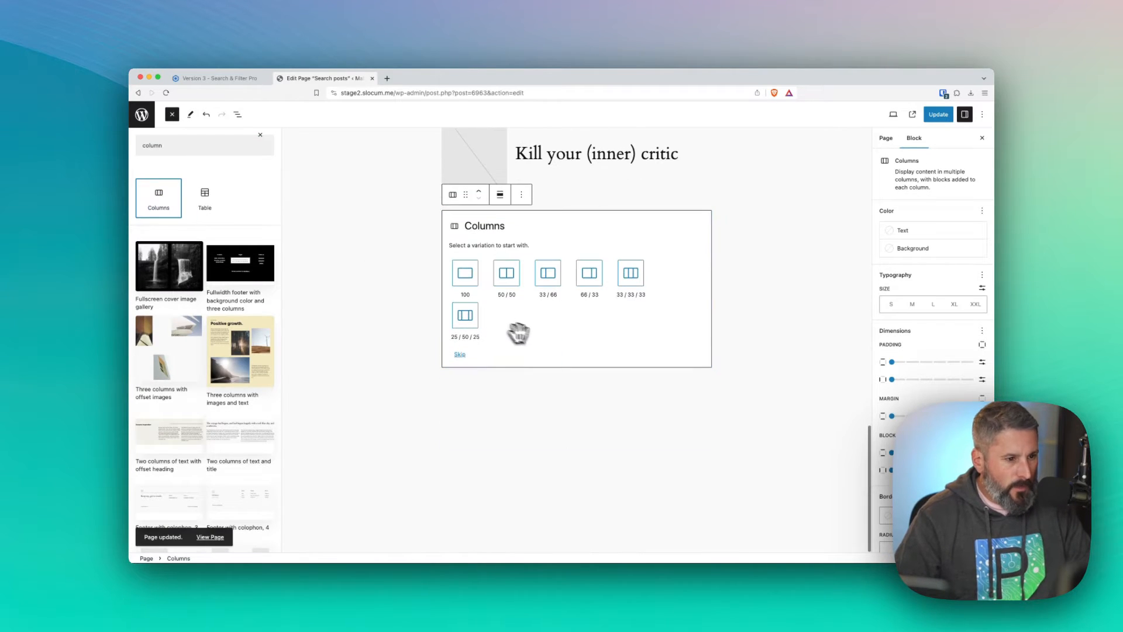
{"action": "left_click", "coordinate": [480, 194]}
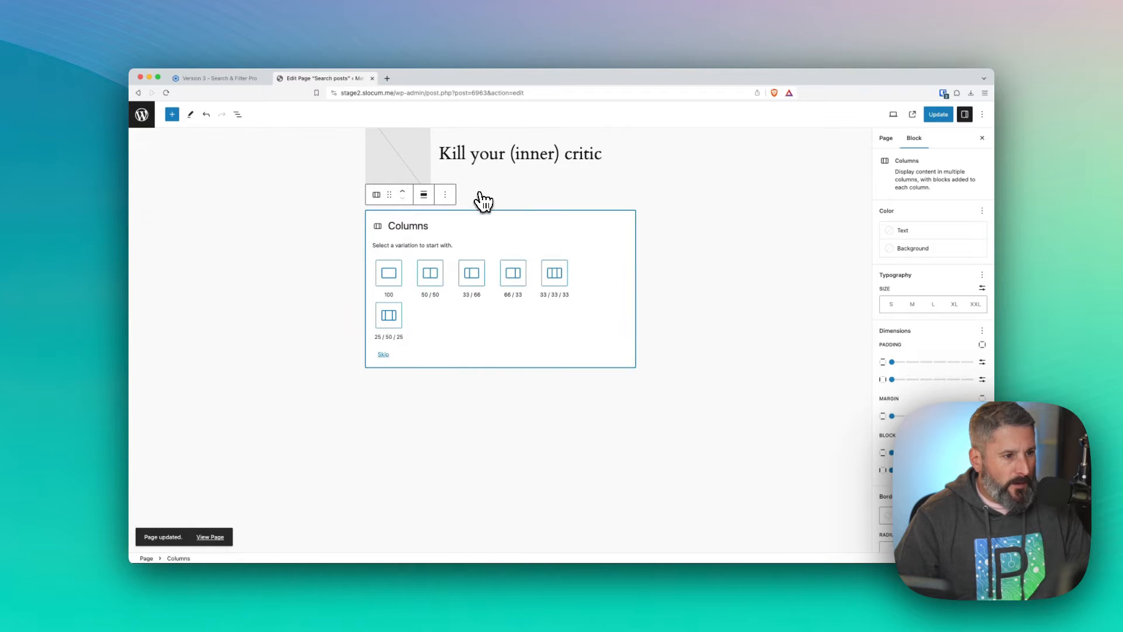
{"action": "left_click", "coordinate": [403, 195]}
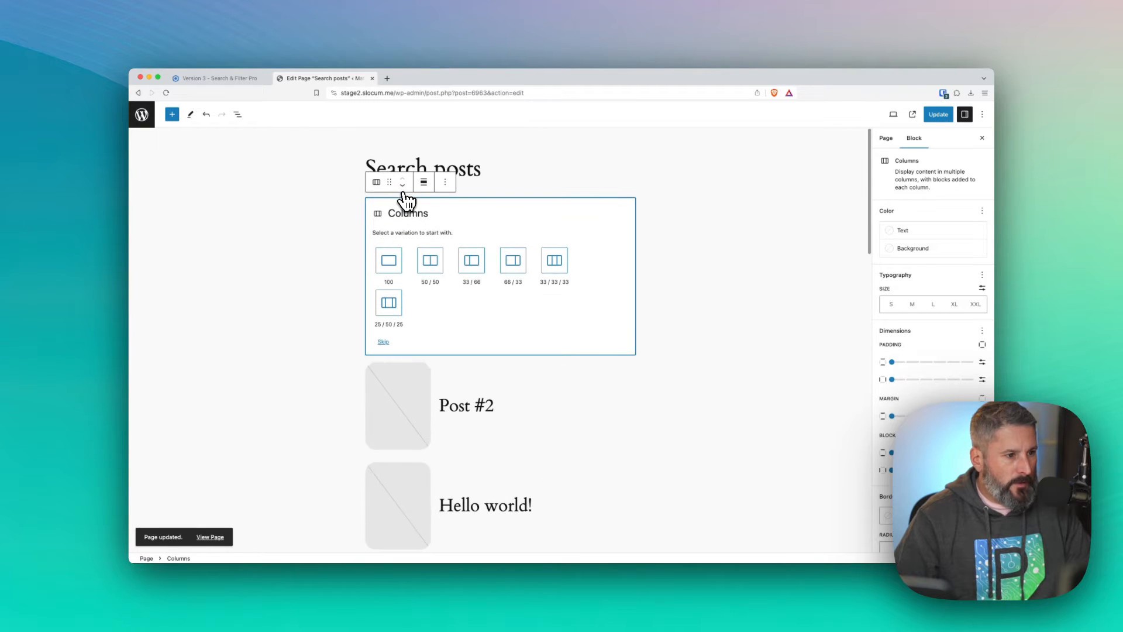
{"action": "left_click", "coordinate": [555, 274]}
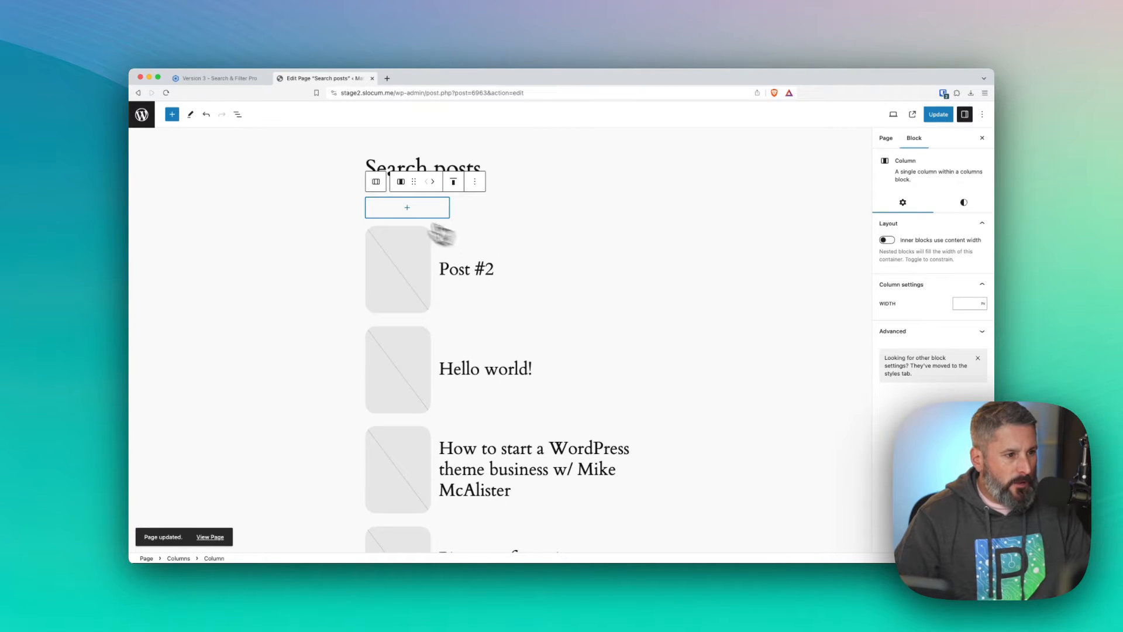
- Add a Search Field block to the first column and a Filter Field block to the second column
{"action": "left_click", "coordinate": [408, 209]}
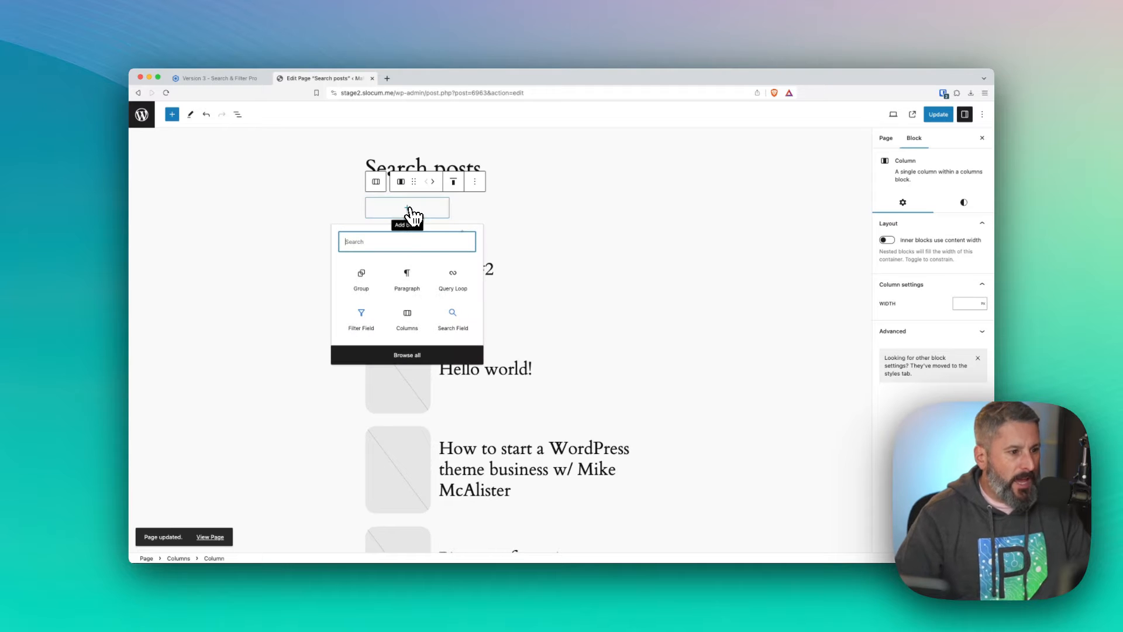
{"action": "left_click", "coordinate": [453, 316]}
{"action": "left_click", "coordinate": [496, 218]}
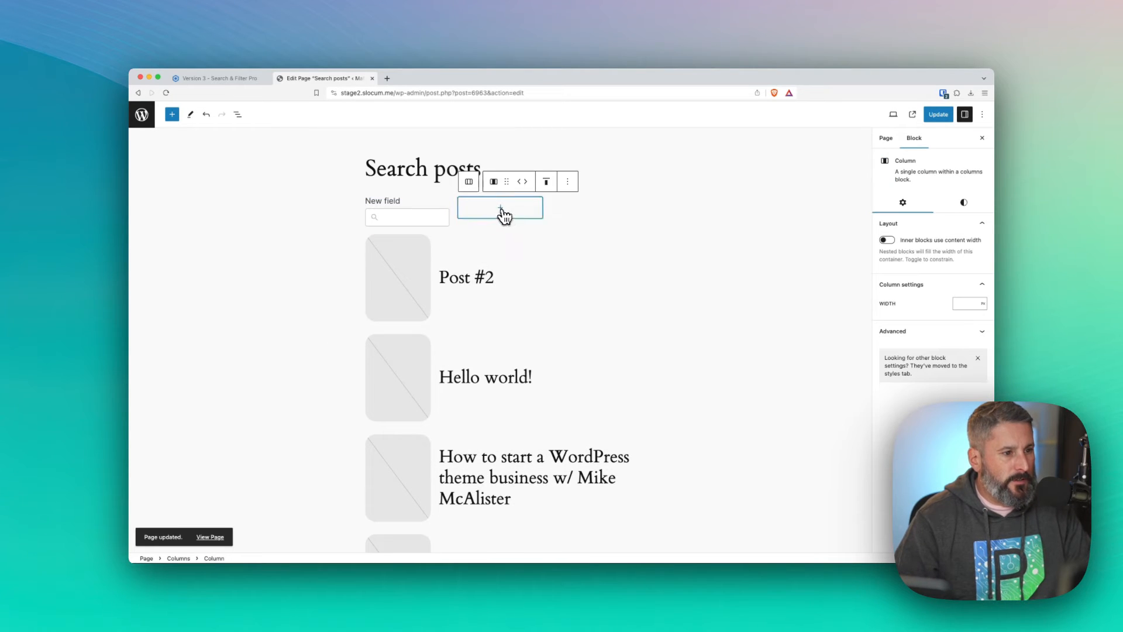
{"action": "left_click", "coordinate": [501, 210]}
{"action": "left_click", "coordinate": [456, 316]}
- Add a Control Field block to the third column
{"action": "left_click", "coordinate": [590, 218]}
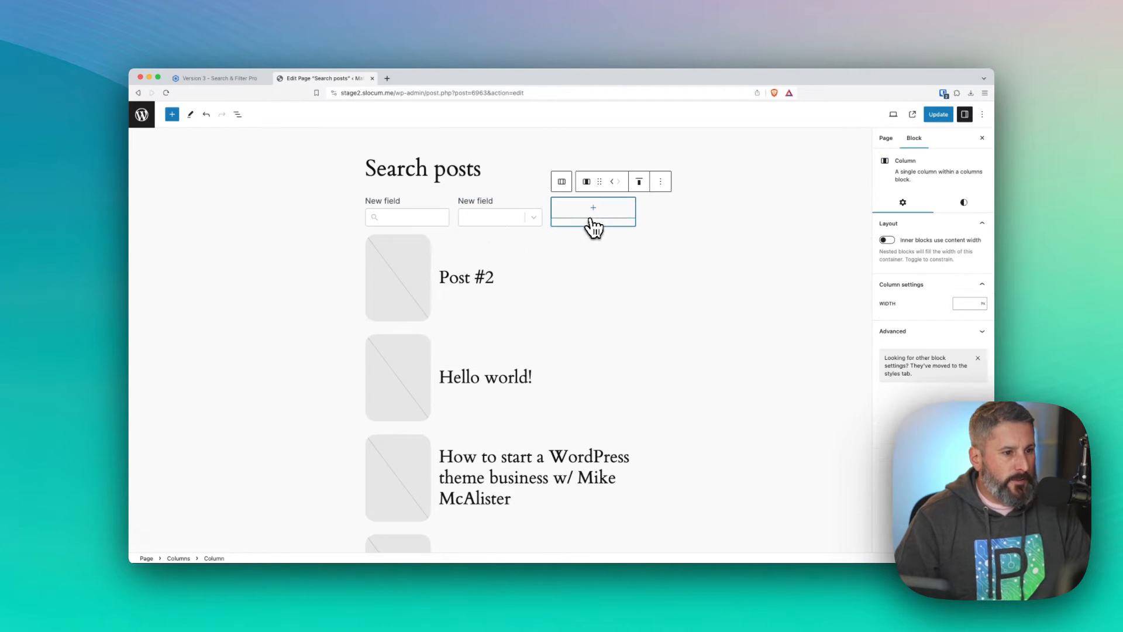
{"action": "left_click", "coordinate": [594, 209]}
{"action": "type", "text": "control"}
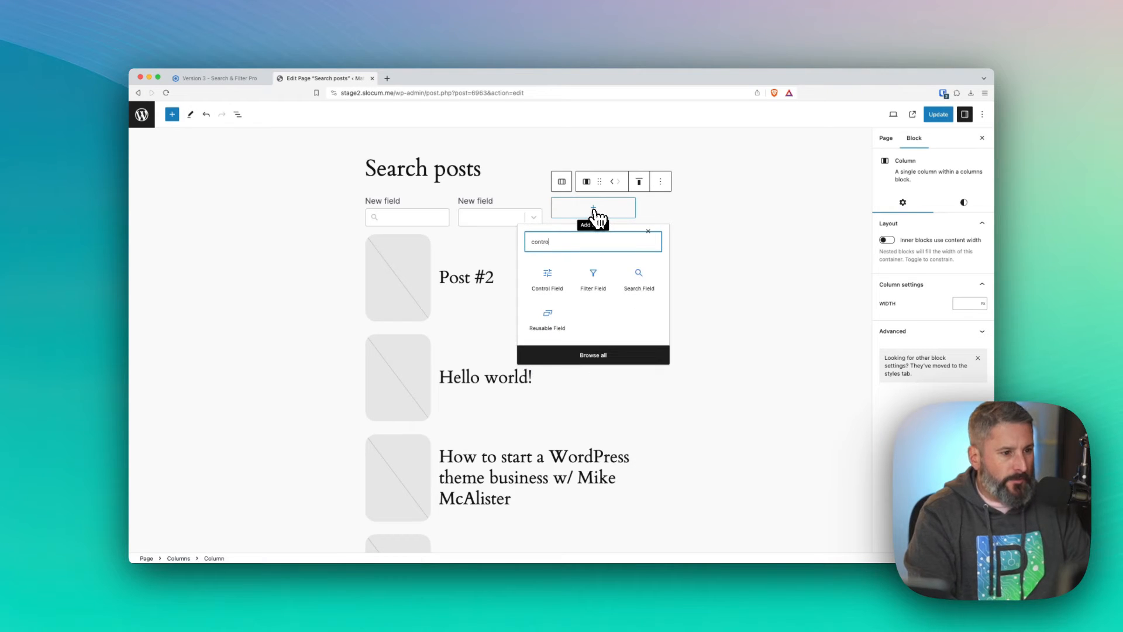
{"action": "left_click", "coordinate": [544, 280]}
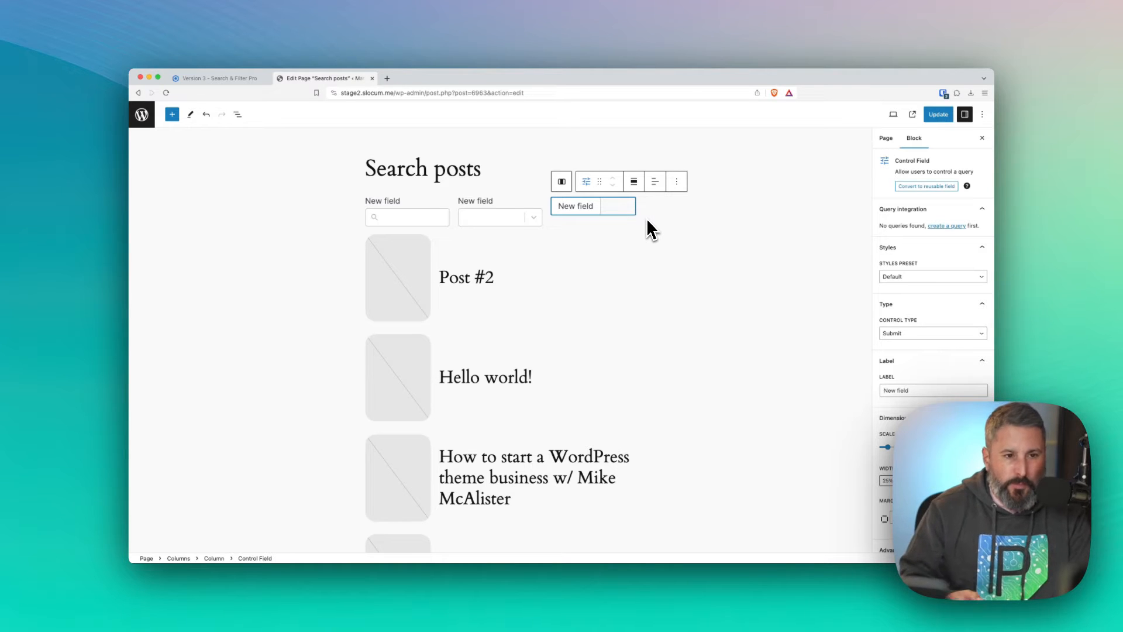
- Examine the block settings of the search field, the filter field and finally the control field, leaving the control field selected
{"action": "left_click", "coordinate": [418, 217]}
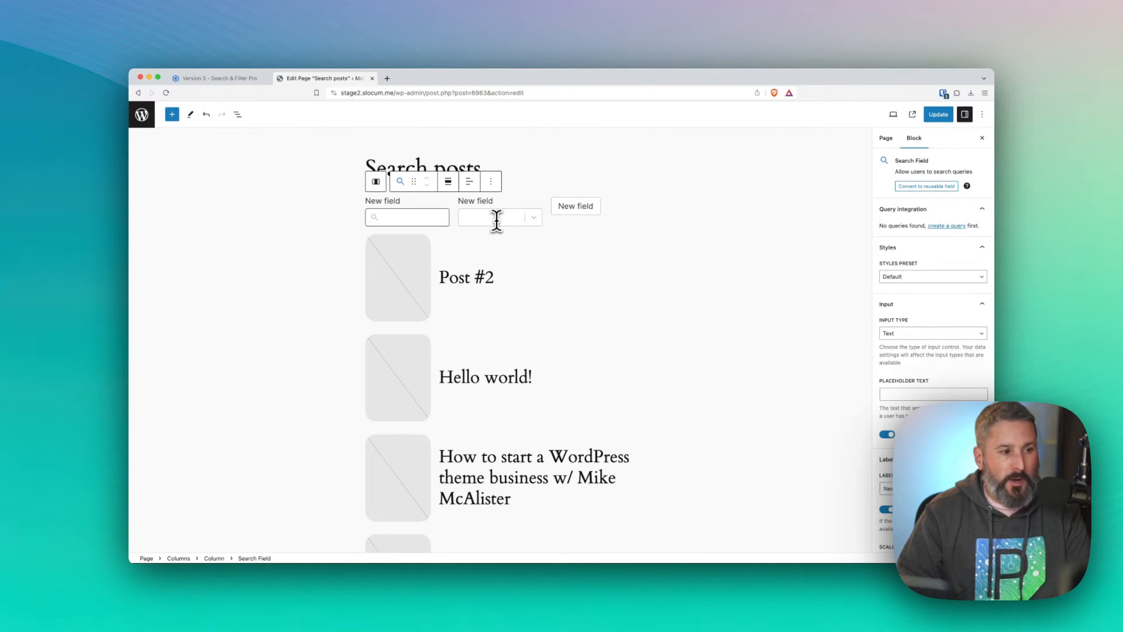
{"action": "left_click", "coordinate": [498, 219]}
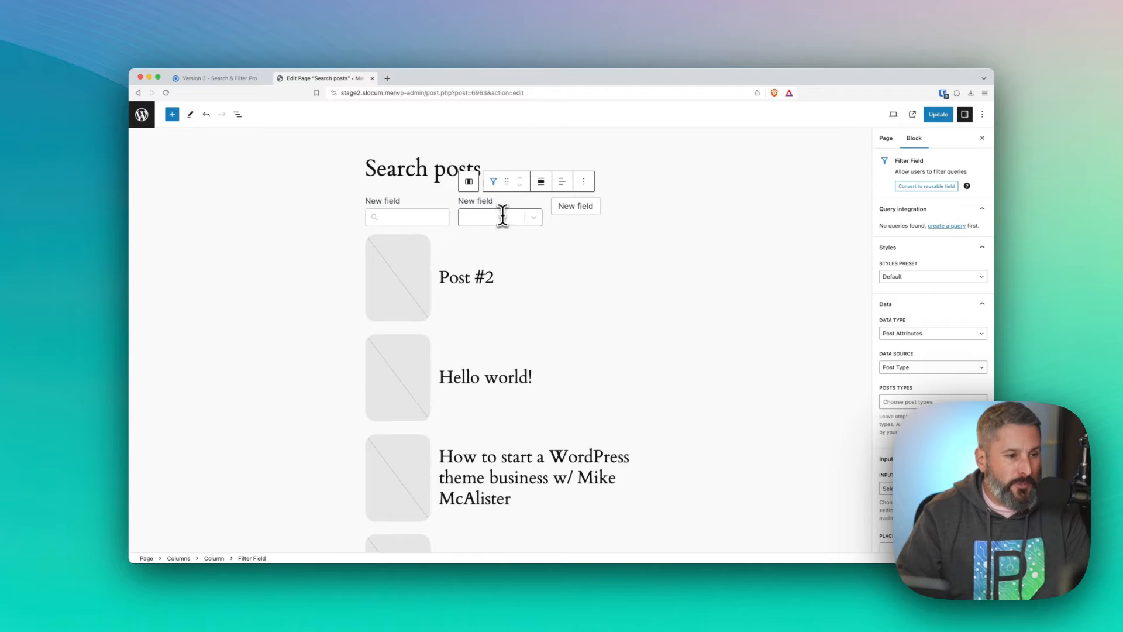
{"action": "left_click", "coordinate": [563, 209]}
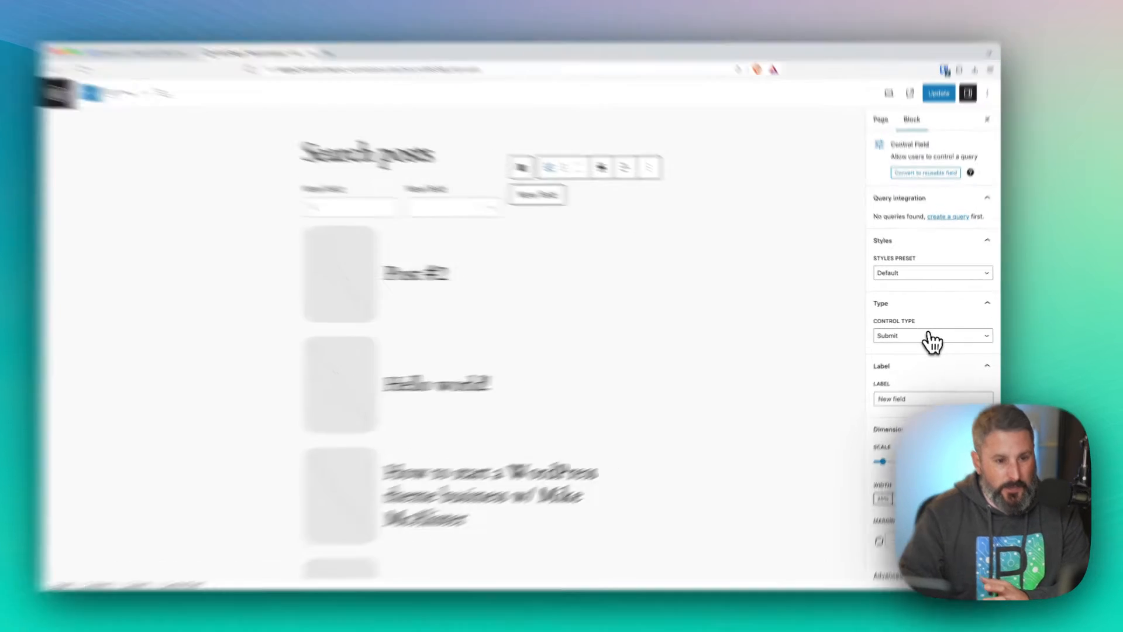
{"action": "left_click", "coordinate": [933, 338]}
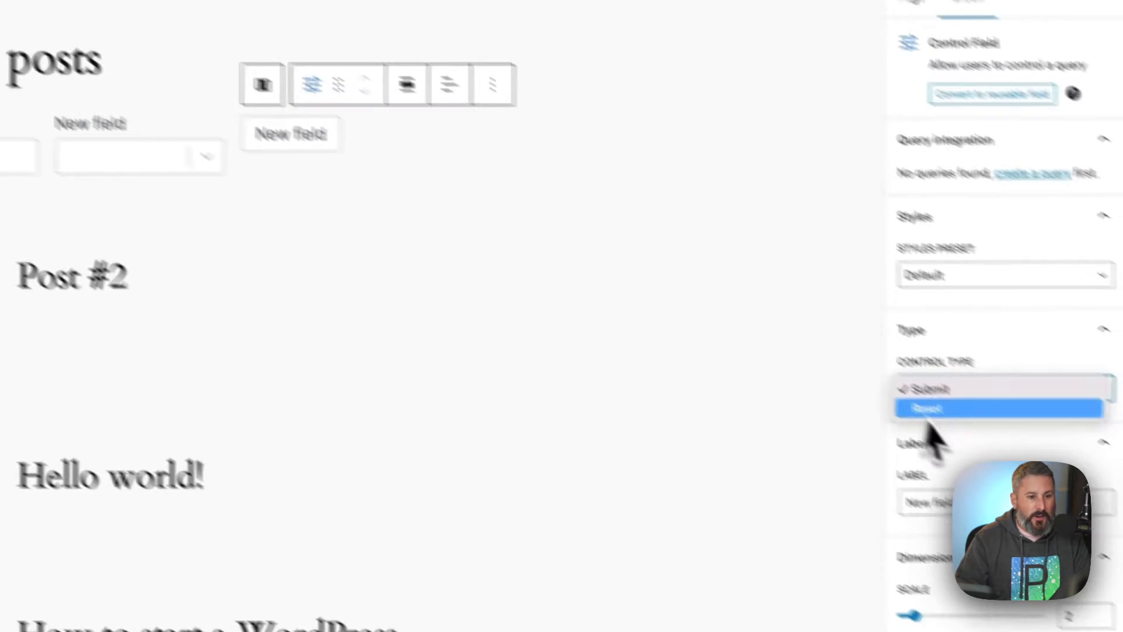
{"action": "left_click", "coordinate": [930, 409]}
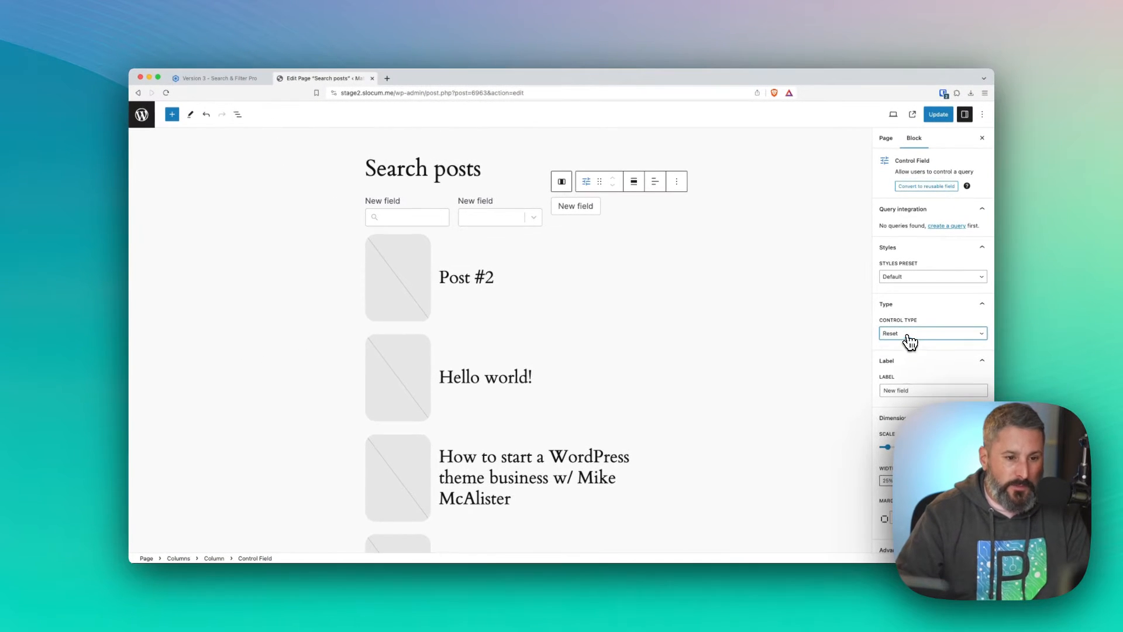
{"action": "left_click", "coordinate": [910, 336]}
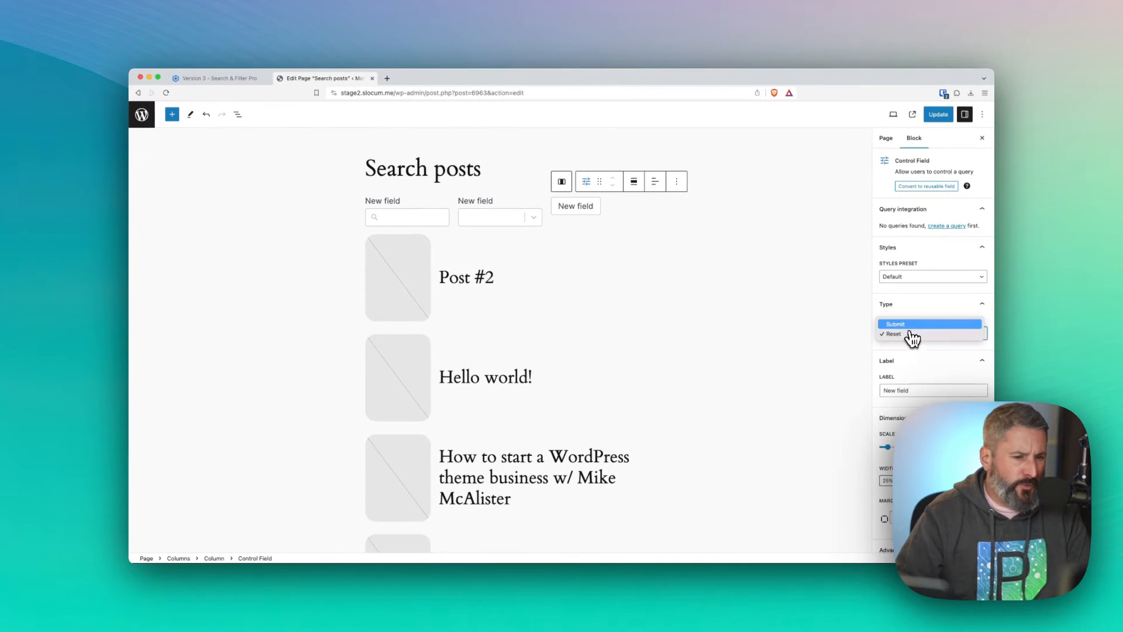
{"action": "left_click", "coordinate": [912, 325]}
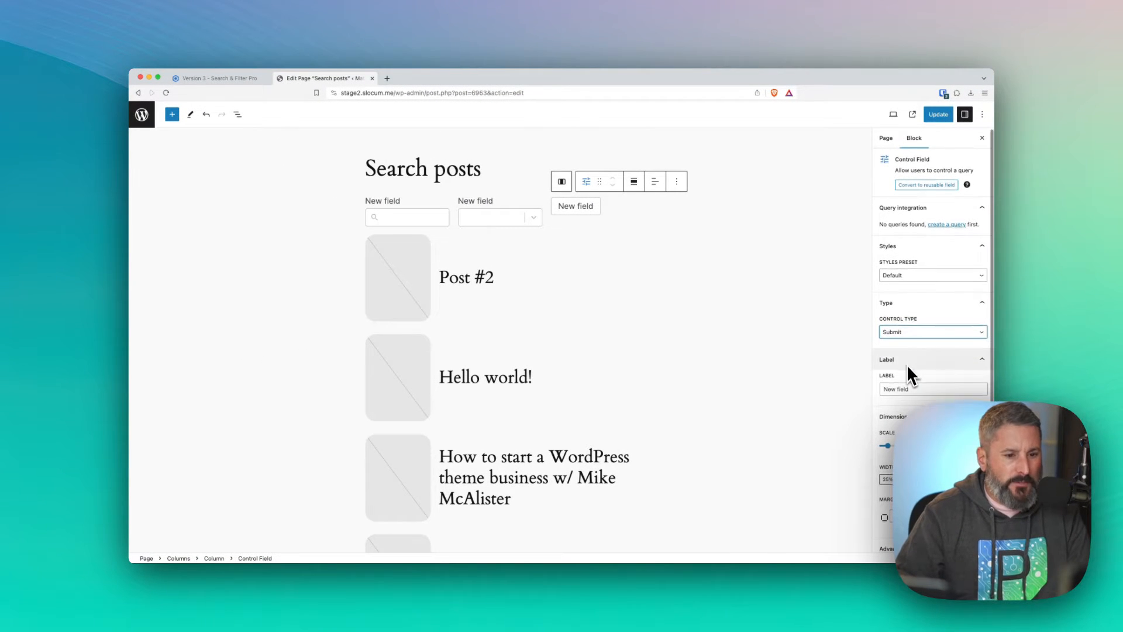
- Set the control field's label to "Search"
{"action": "scroll", "coordinate": [908, 364], "scroll_direction": "down", "scroll_amount": 1}
{"action": "triple_click", "coordinate": [918, 382]}
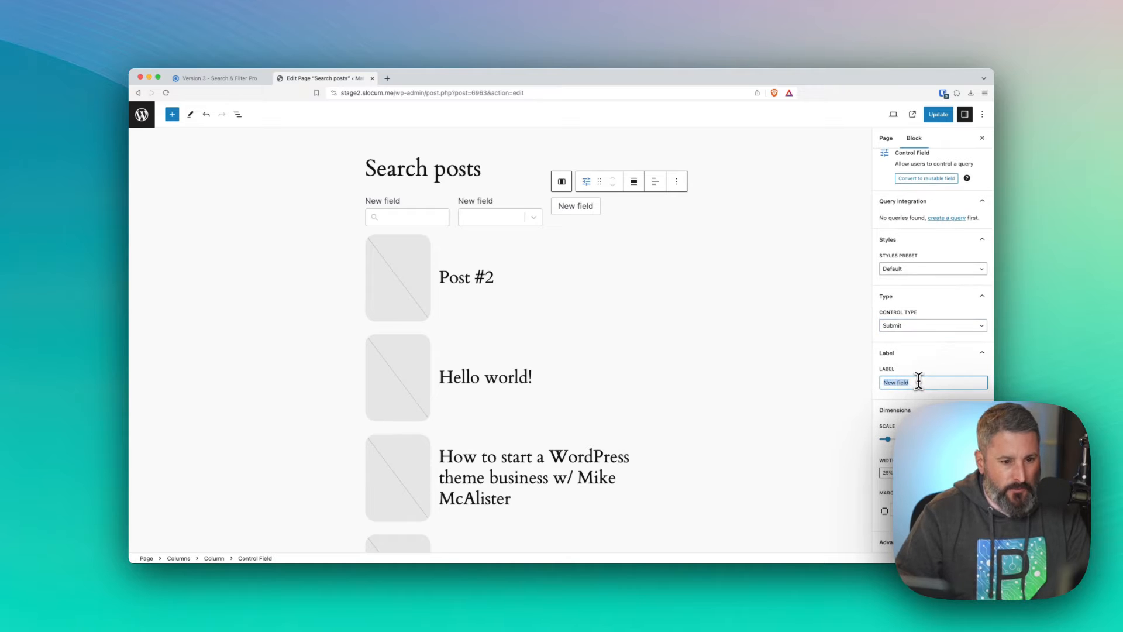
{"action": "type", "text": "Search"}
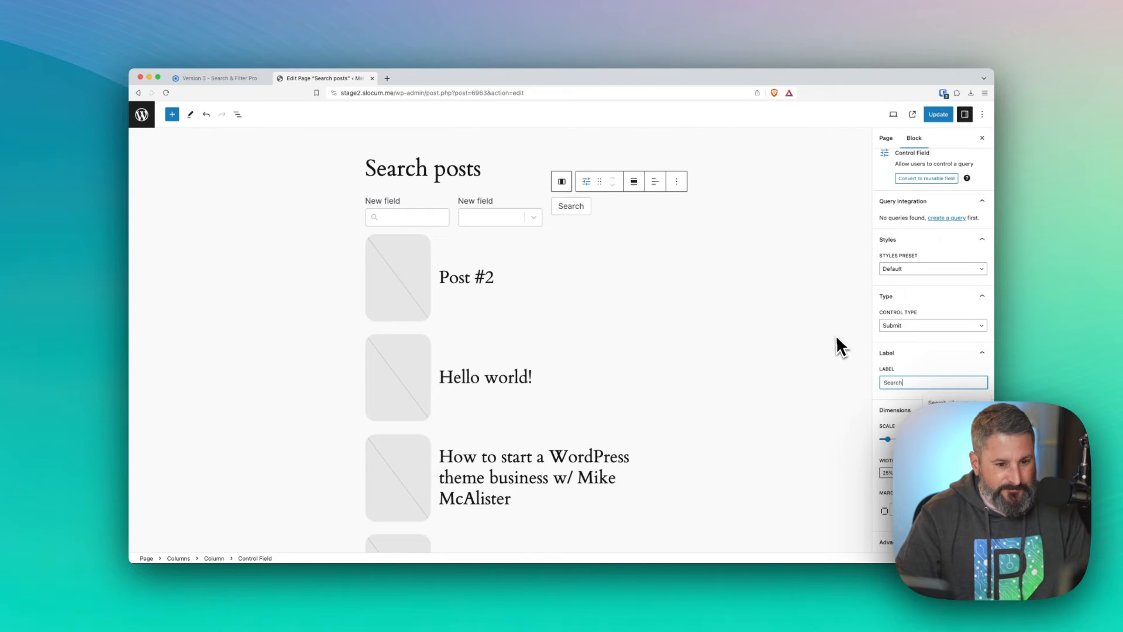
{"action": "left_click_drag", "start_coordinate": [888, 440], "coordinate": [867, 465]}
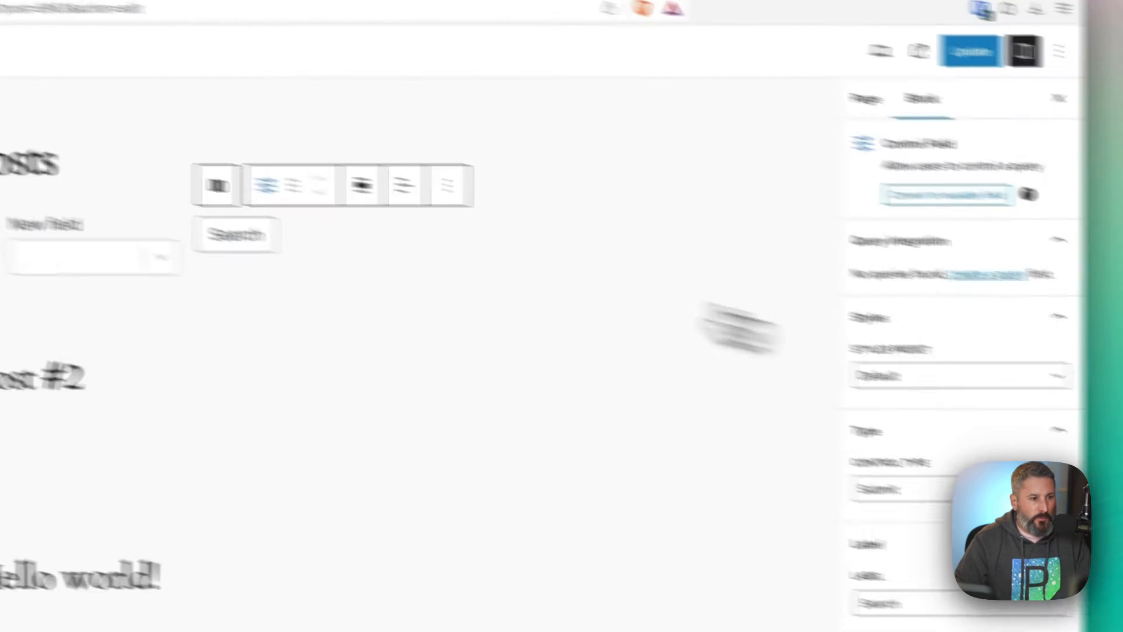
- Set the filter field's data type to Taxonomy, with Categories (category) as the taxonomy
{"action": "left_click", "coordinate": [436, 338]}
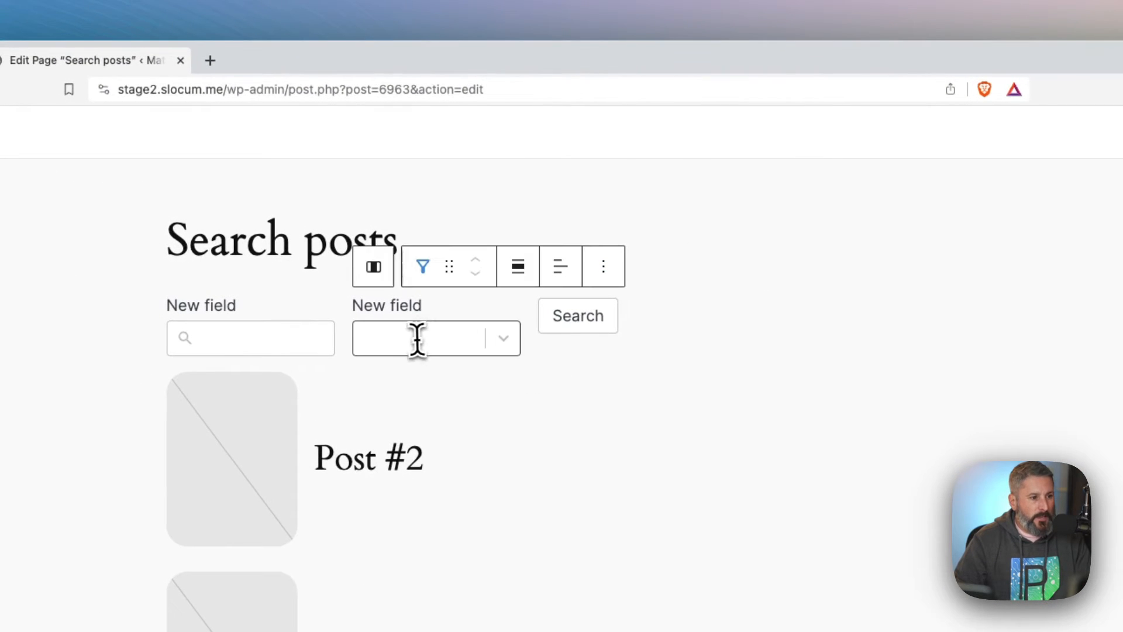
{"action": "left_click", "coordinate": [421, 270]}
{"action": "left_click", "coordinate": [376, 313]}
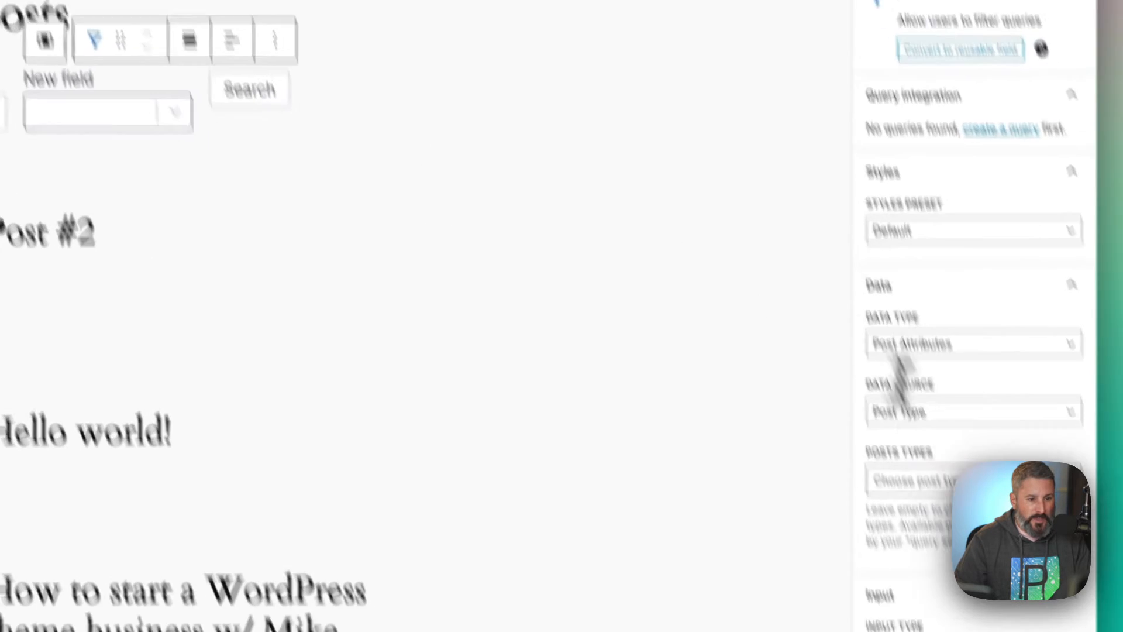
{"action": "scroll", "coordinate": [883, 470], "scroll_direction": "down", "scroll_amount": 2}
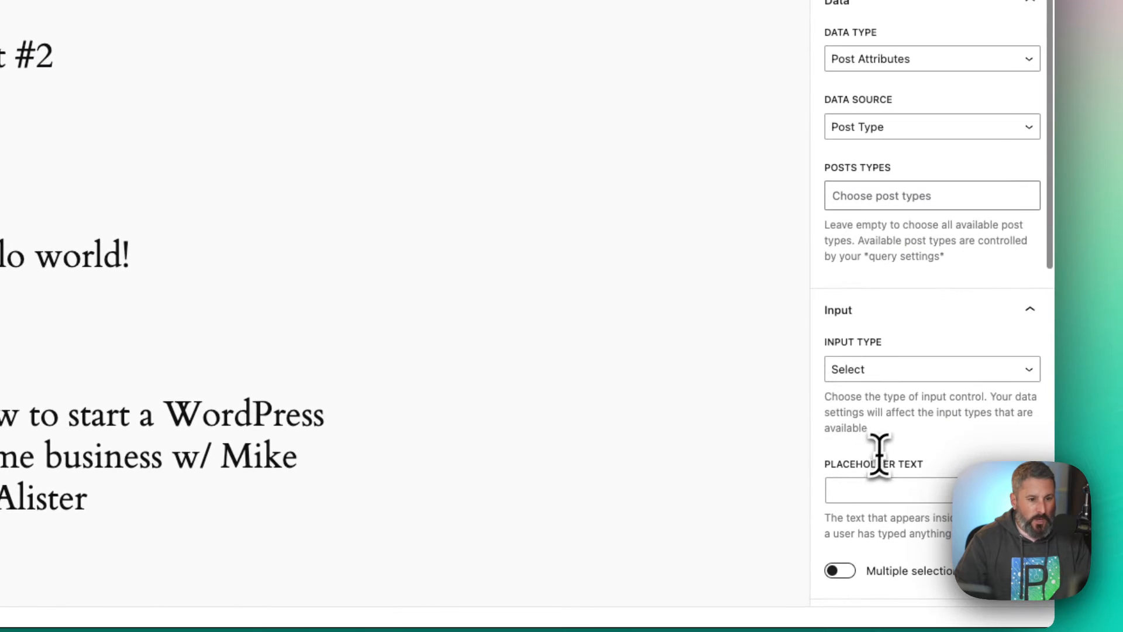
{"action": "left_click", "coordinate": [886, 130]}
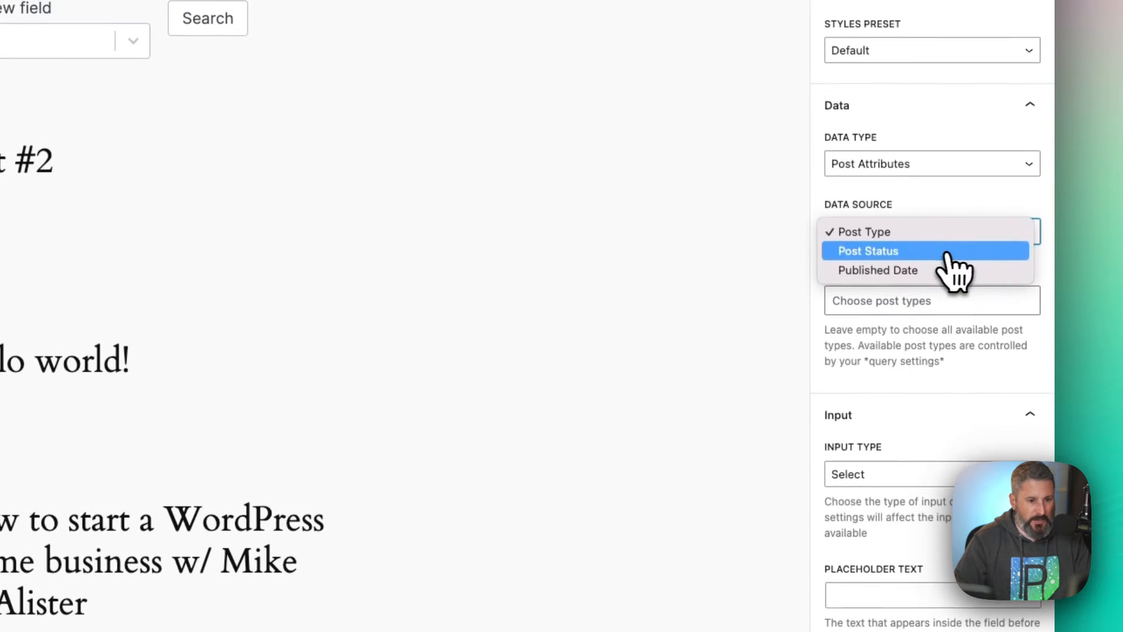
{"action": "left_click", "coordinate": [916, 158]}
{"action": "left_click", "coordinate": [917, 158]}
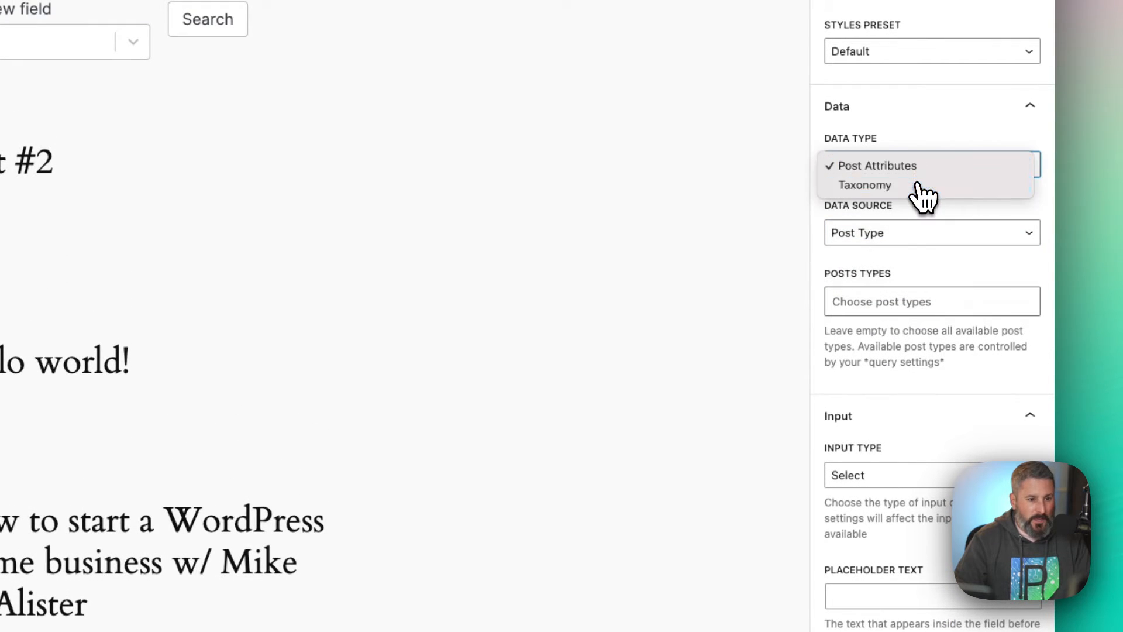
{"action": "left_click", "coordinate": [919, 184]}
{"action": "left_click", "coordinate": [887, 233]}
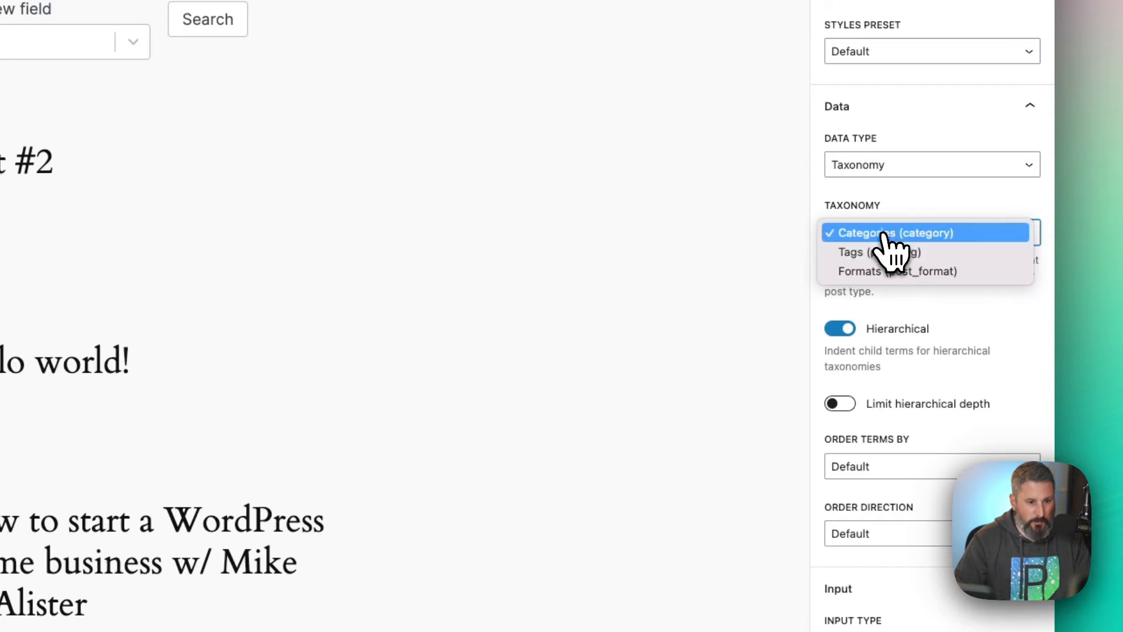
{"action": "left_click", "coordinate": [1003, 329]}
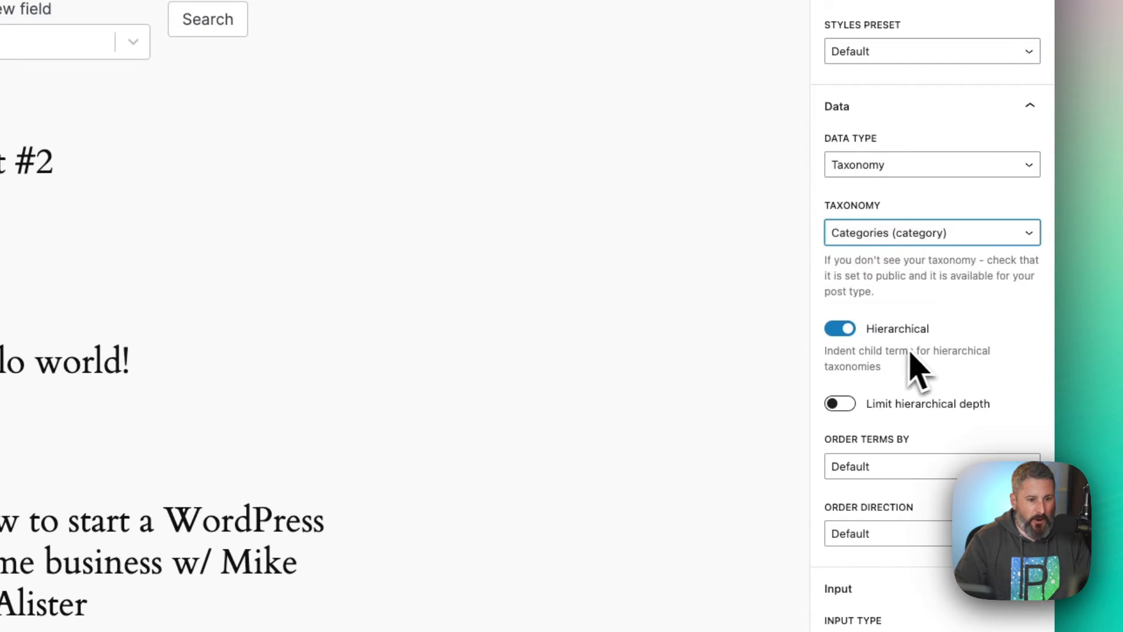
- Limit the filter field's hierarchical depth to 1 and keep Select as its input type
{"action": "left_click", "coordinate": [847, 406]}
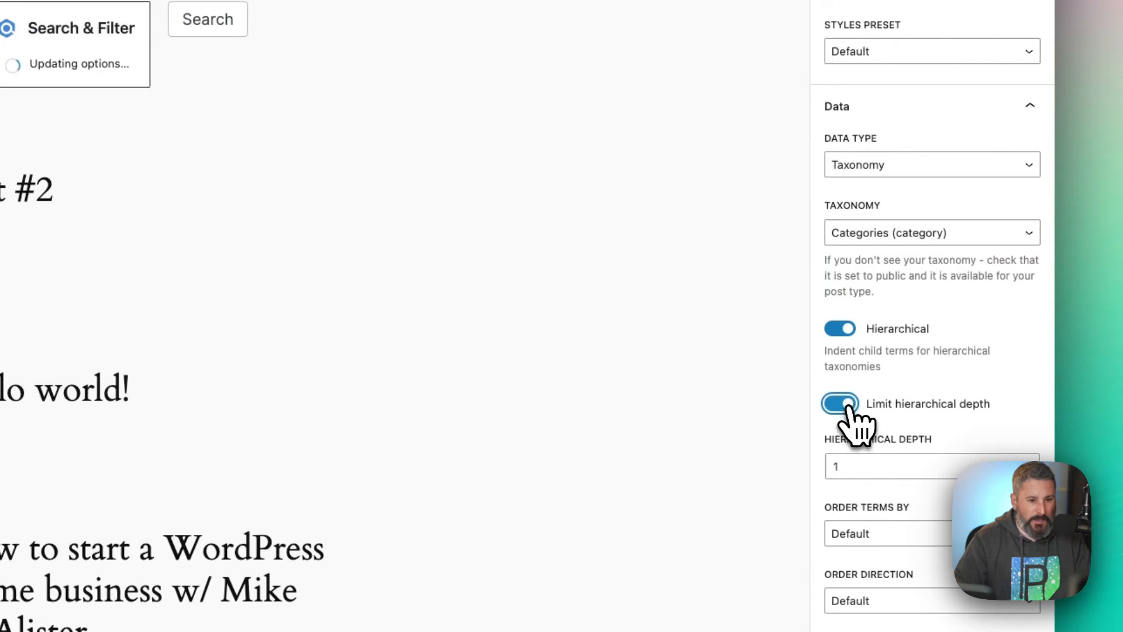
{"action": "scroll", "coordinate": [898, 477], "scroll_direction": "down", "scroll_amount": 1}
{"action": "scroll", "coordinate": [902, 477], "scroll_direction": "down", "scroll_amount": 7}
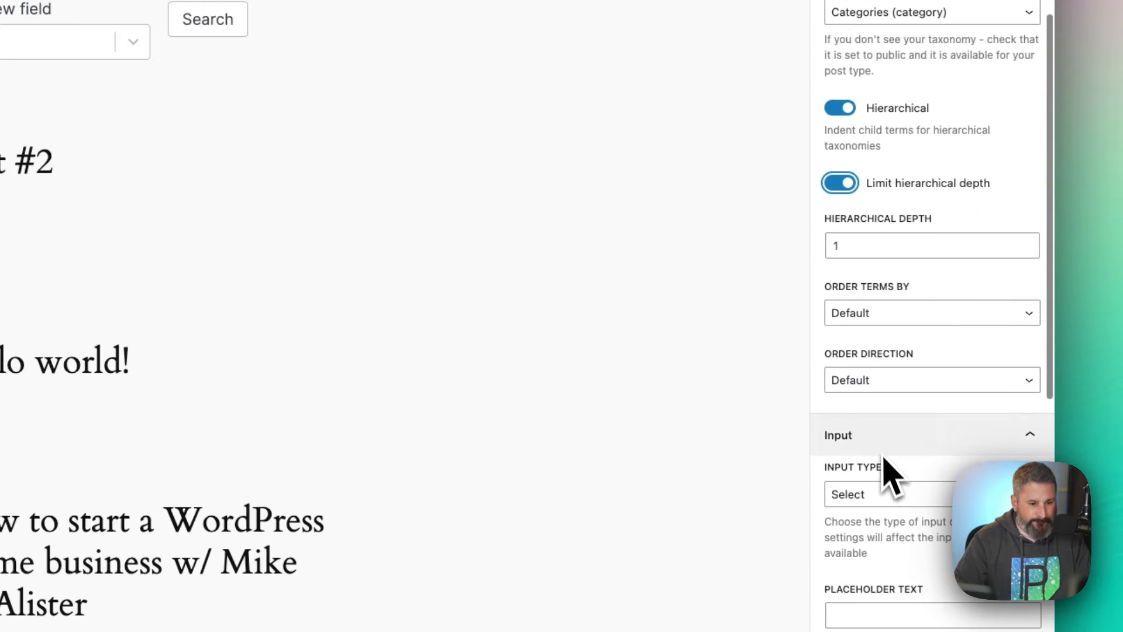
{"action": "left_click", "coordinate": [890, 291]}
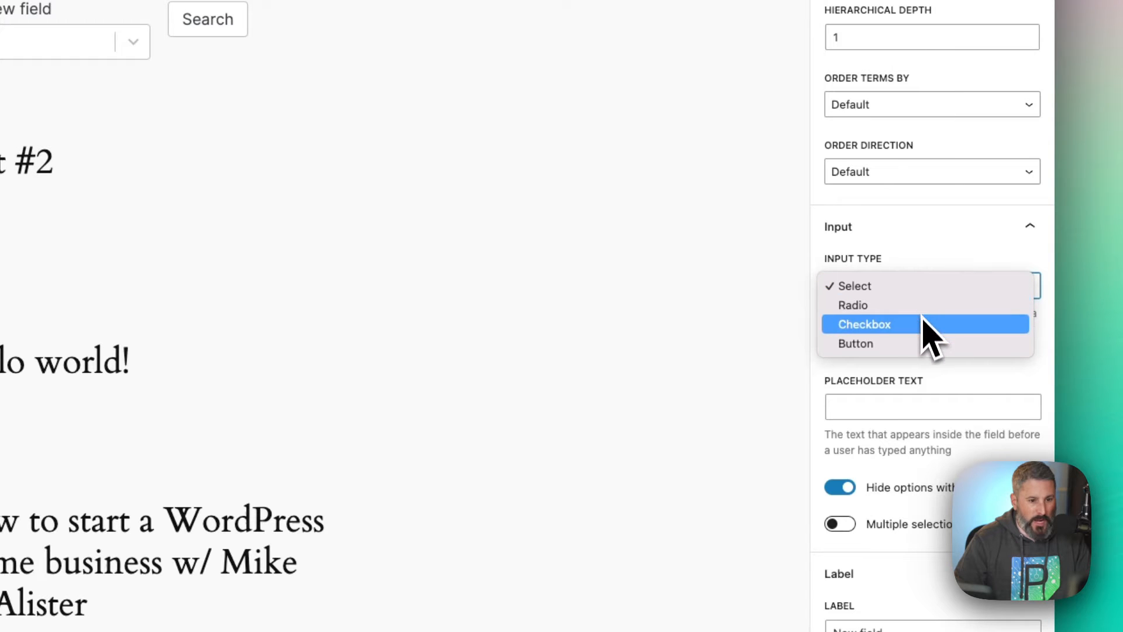
{"action": "left_click", "coordinate": [921, 287]}
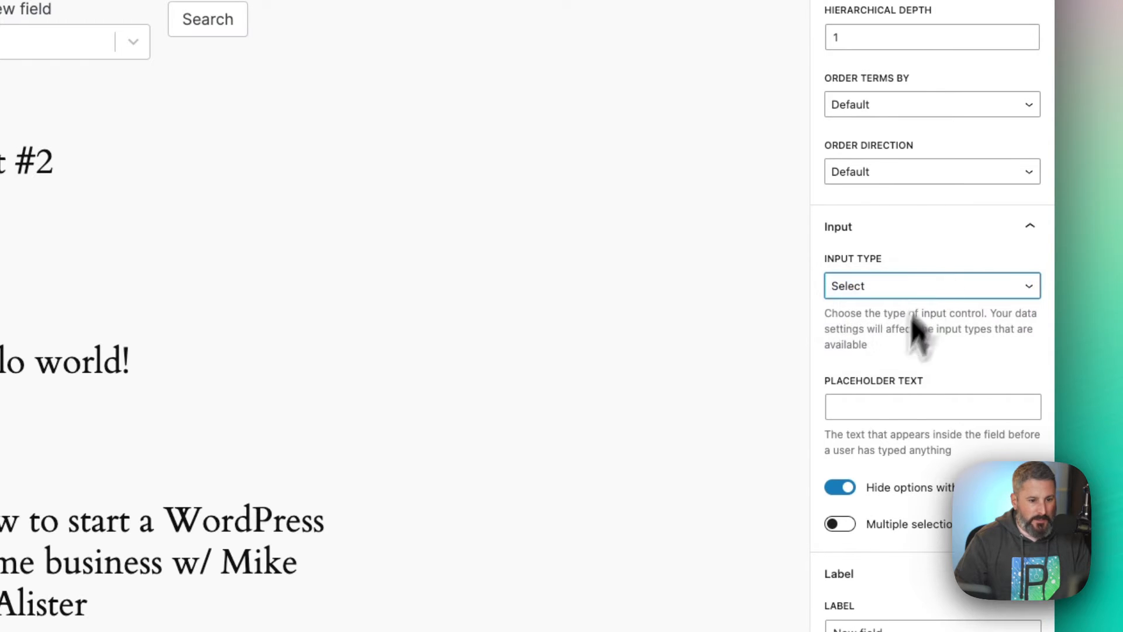
- Set the filter field's label to "Choose a category"
{"action": "scroll", "coordinate": [853, 531], "scroll_direction": "down", "scroll_amount": 1}
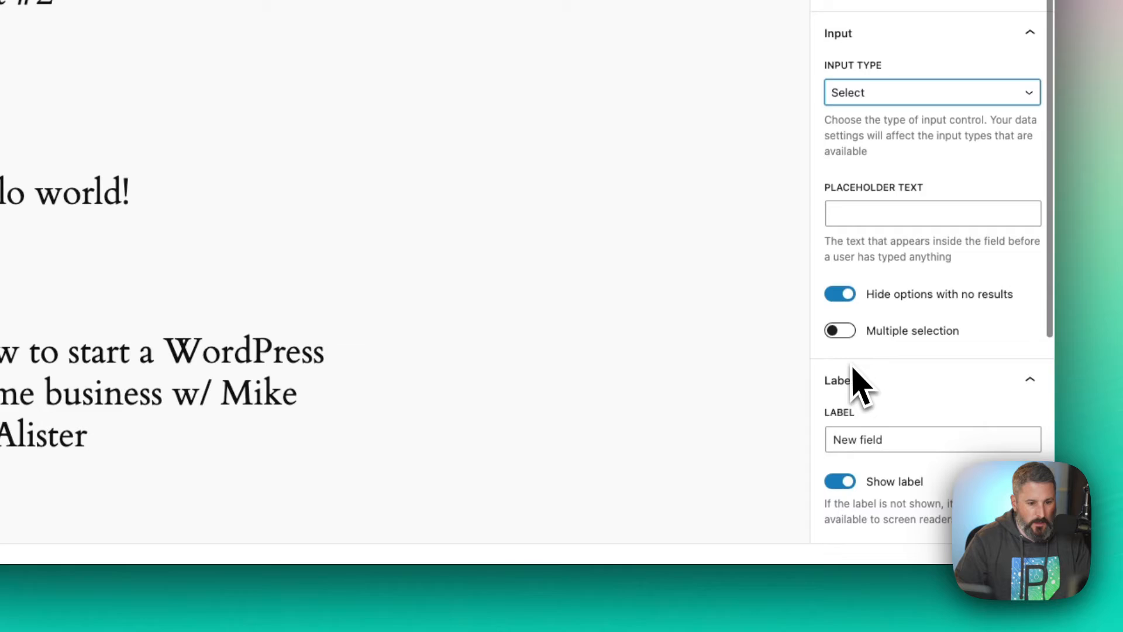
{"action": "scroll", "coordinate": [858, 386], "scroll_direction": "down", "scroll_amount": 3}
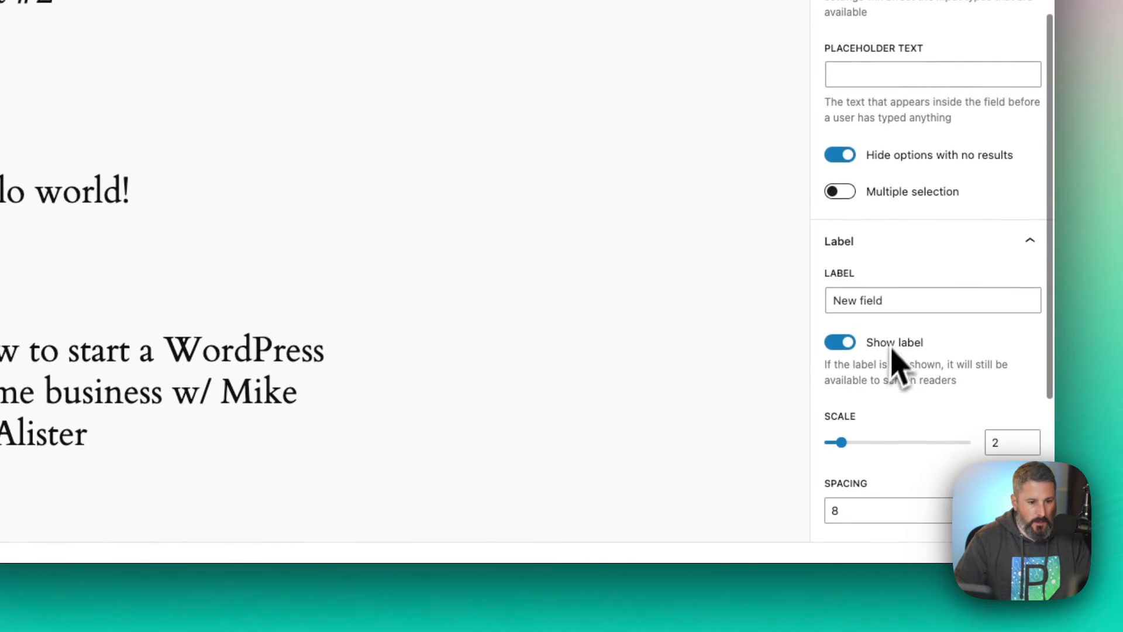
{"action": "triple_click", "coordinate": [890, 300]}
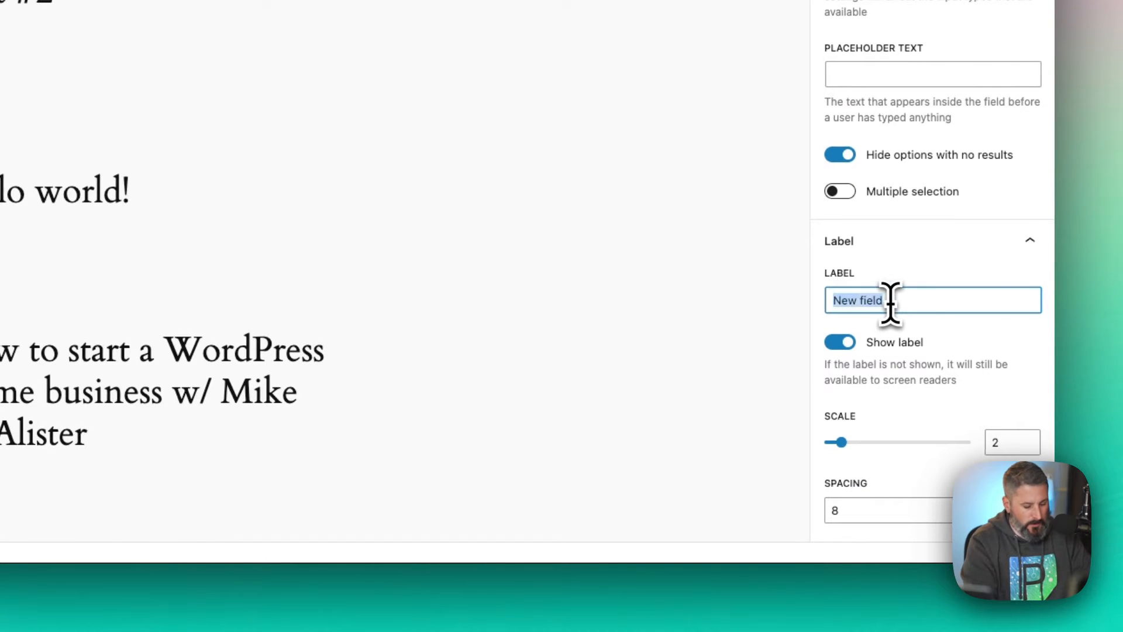
{"action": "type", "text": "Choose a category"}
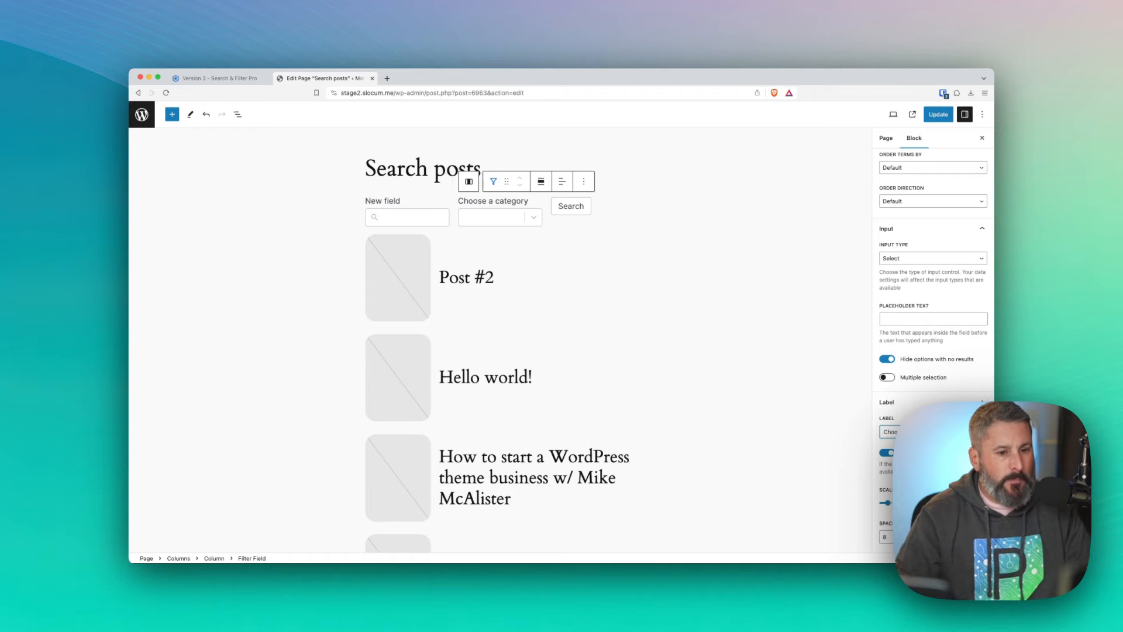
- Set the label of the search field in the first column to "Search"
{"action": "left_click", "coordinate": [417, 215]}
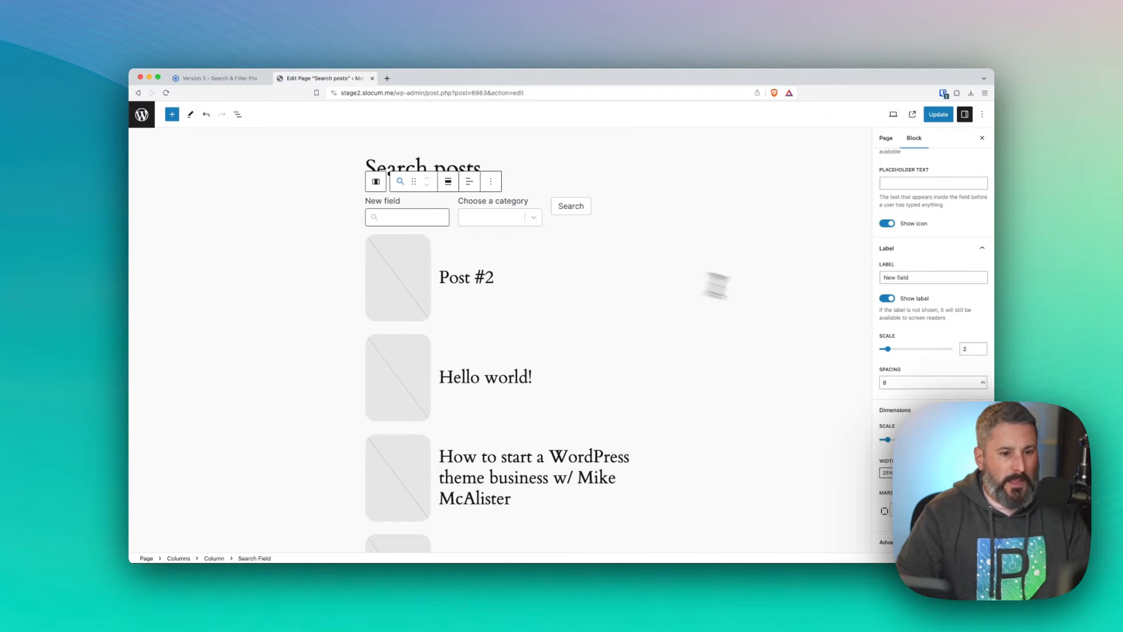
{"action": "double_click", "coordinate": [890, 277]}
{"action": "type", "text": "Search"}
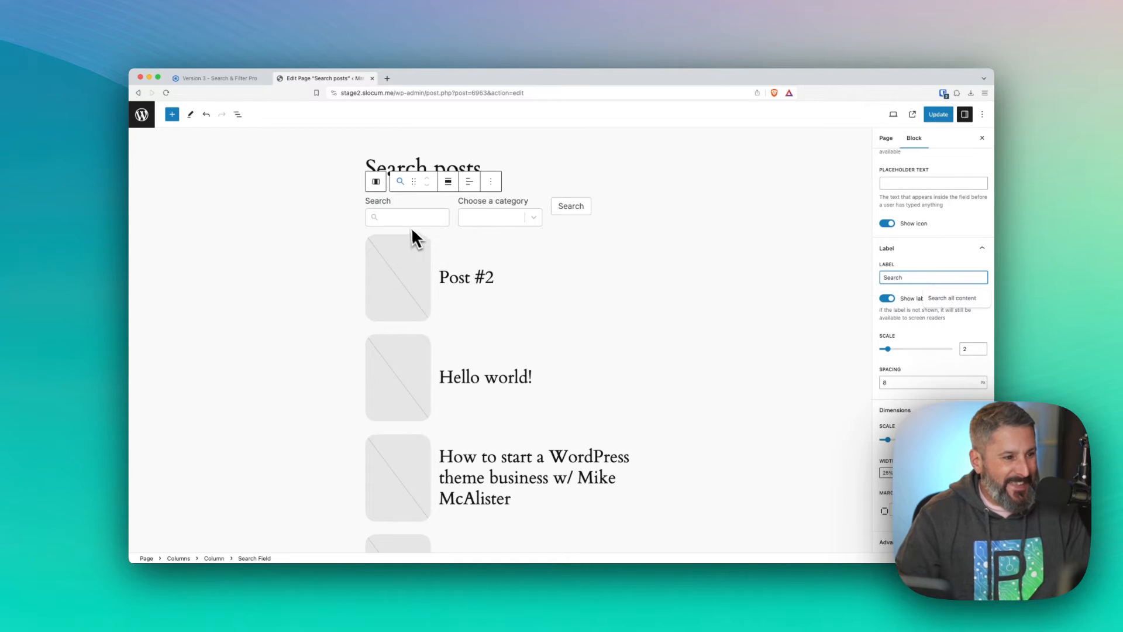
- Update the page and create a new query from the control field's query integration, giving it a name
{"action": "left_click", "coordinate": [568, 210]}
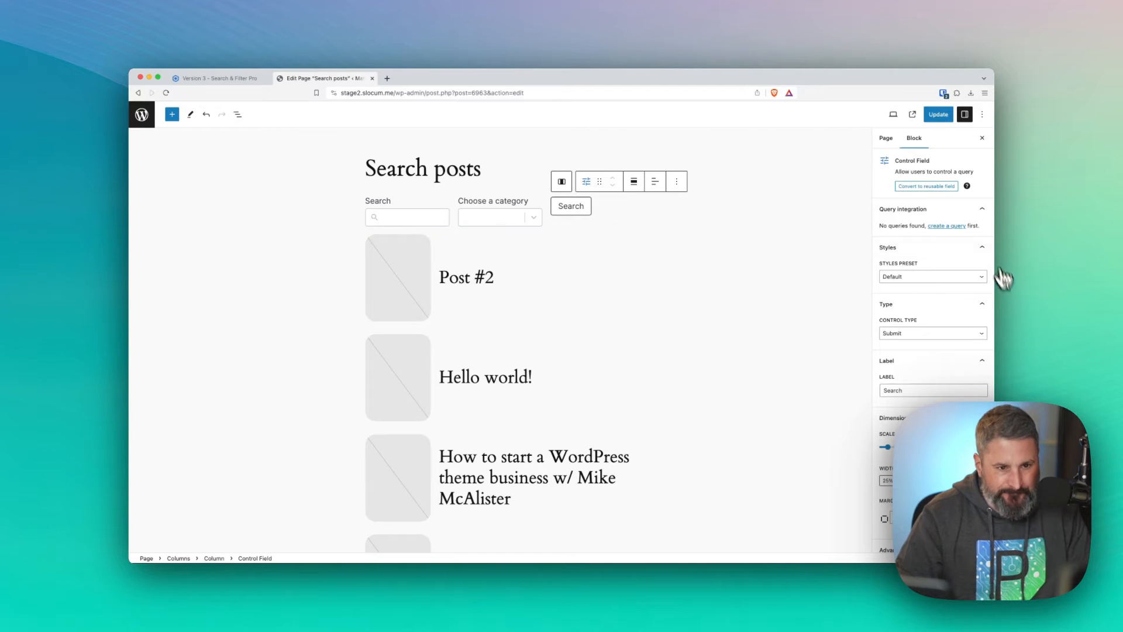
{"action": "left_click", "coordinate": [937, 115]}
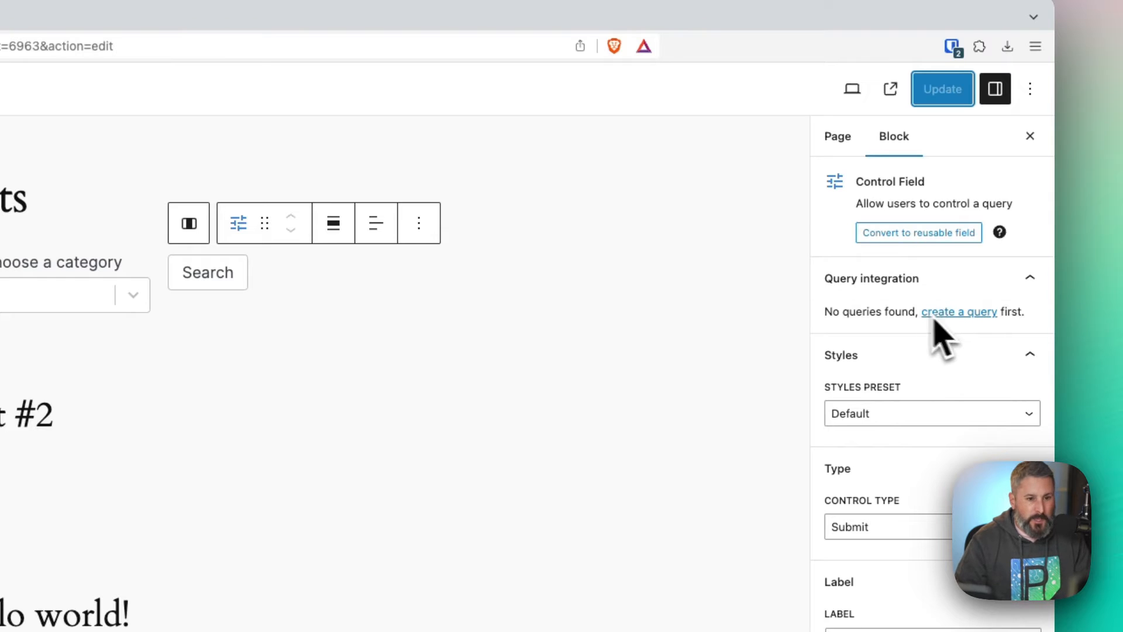
{"action": "left_click", "coordinate": [952, 312]}
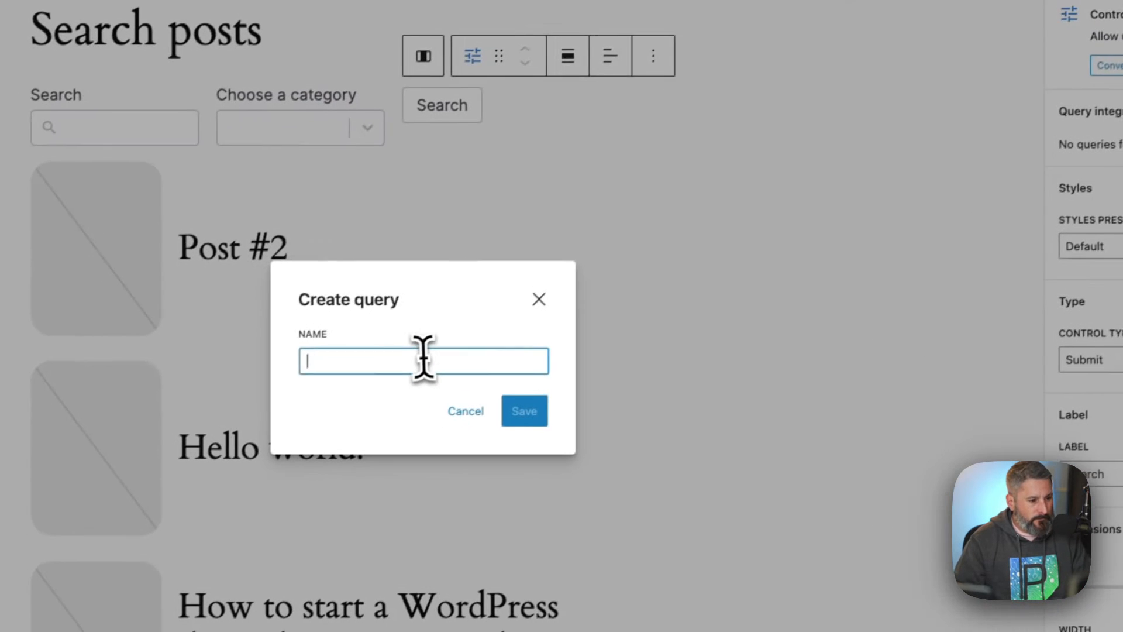
{"action": "type", "text": "Matt's Query"}
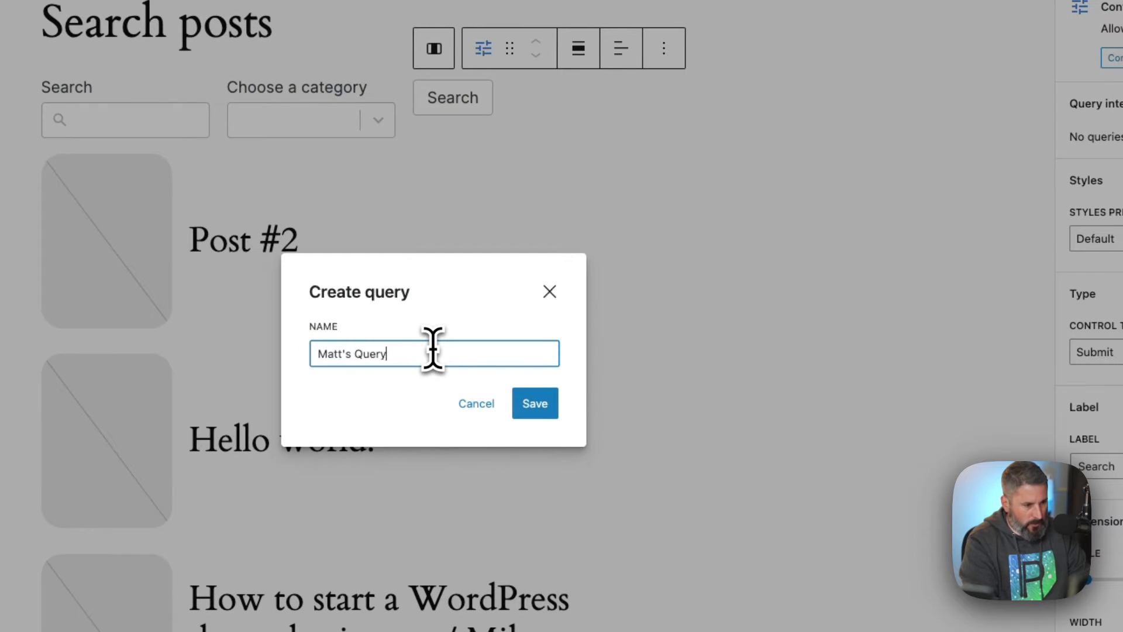
{"action": "left_click", "coordinate": [533, 404]}
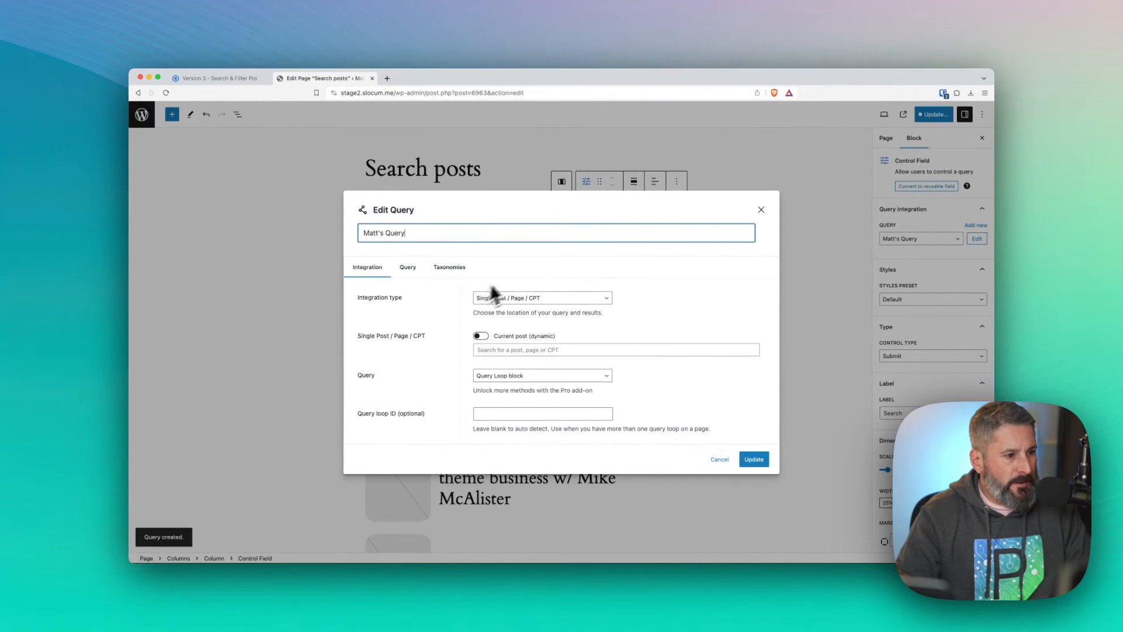
- Integrate the query with Single Post / Page / CPT, enabling Current post (dynamic) and keeping Query Loop block as the query
{"action": "left_click", "coordinate": [526, 295]}
{"action": "left_click", "coordinate": [579, 294]}
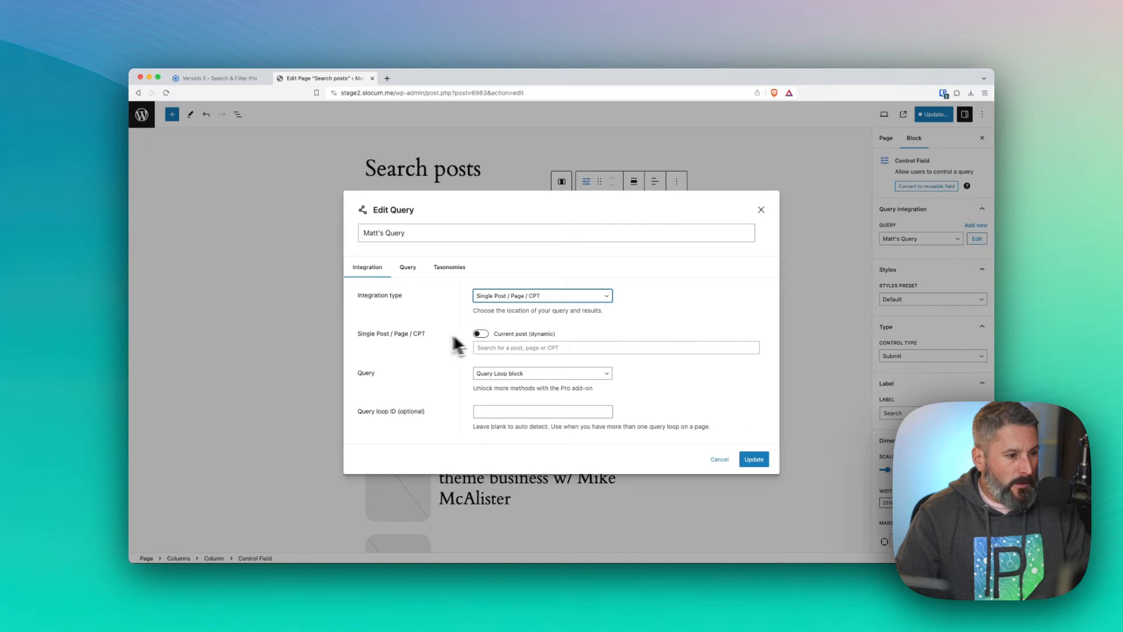
{"action": "left_click", "coordinate": [481, 335]}
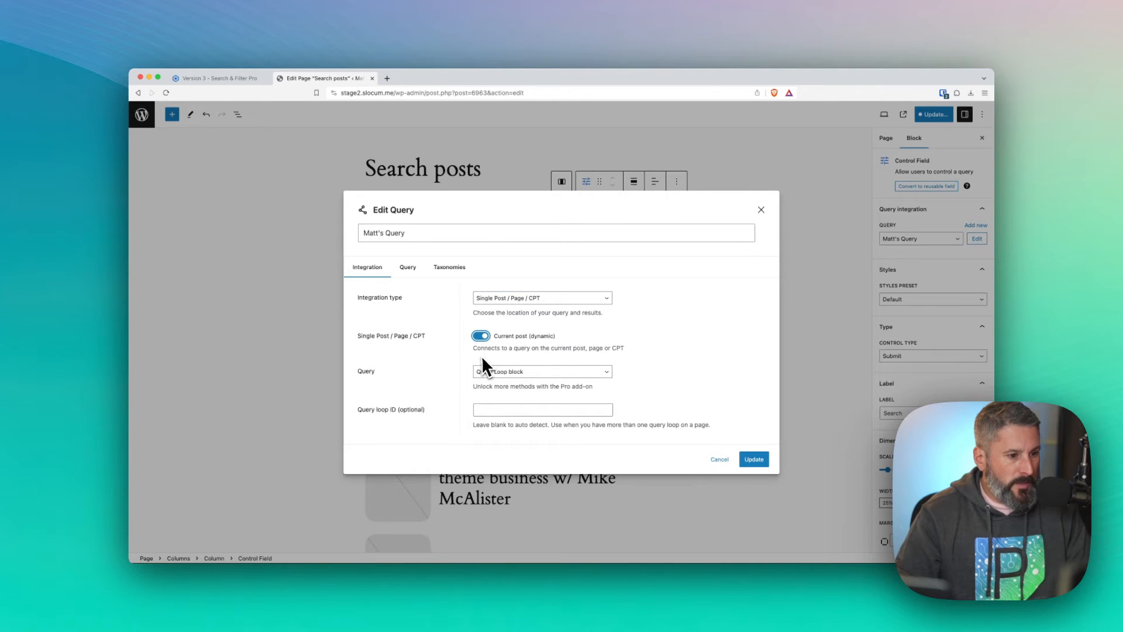
{"action": "left_click", "coordinate": [481, 336]}
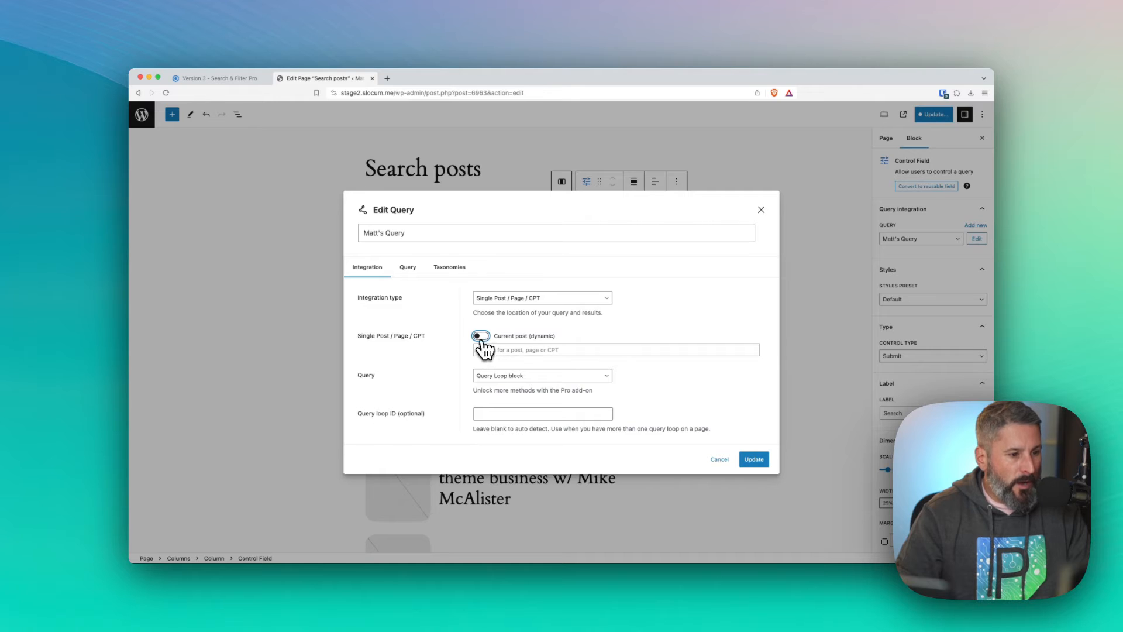
{"action": "left_click", "coordinate": [481, 337]}
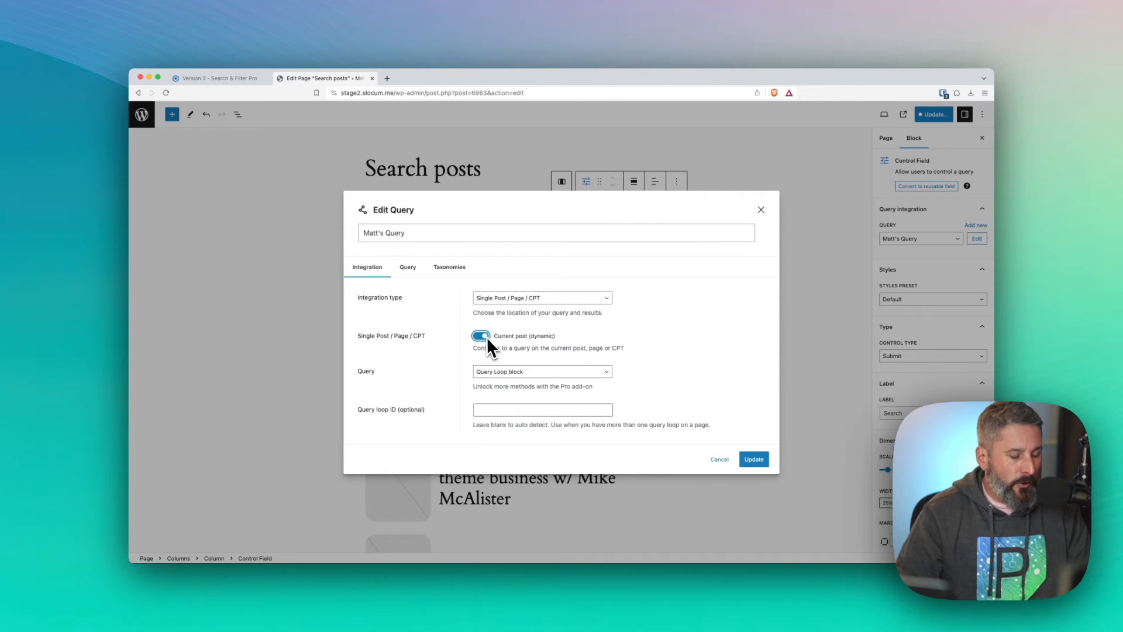
{"action": "left_click", "coordinate": [527, 373]}
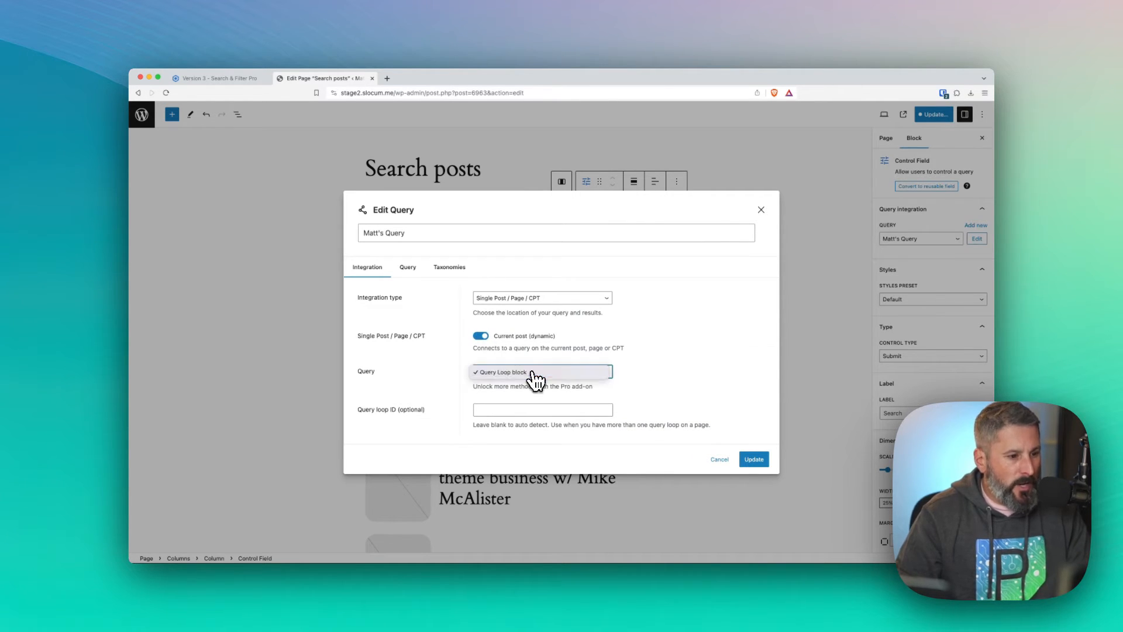
{"action": "left_click", "coordinate": [531, 372]}
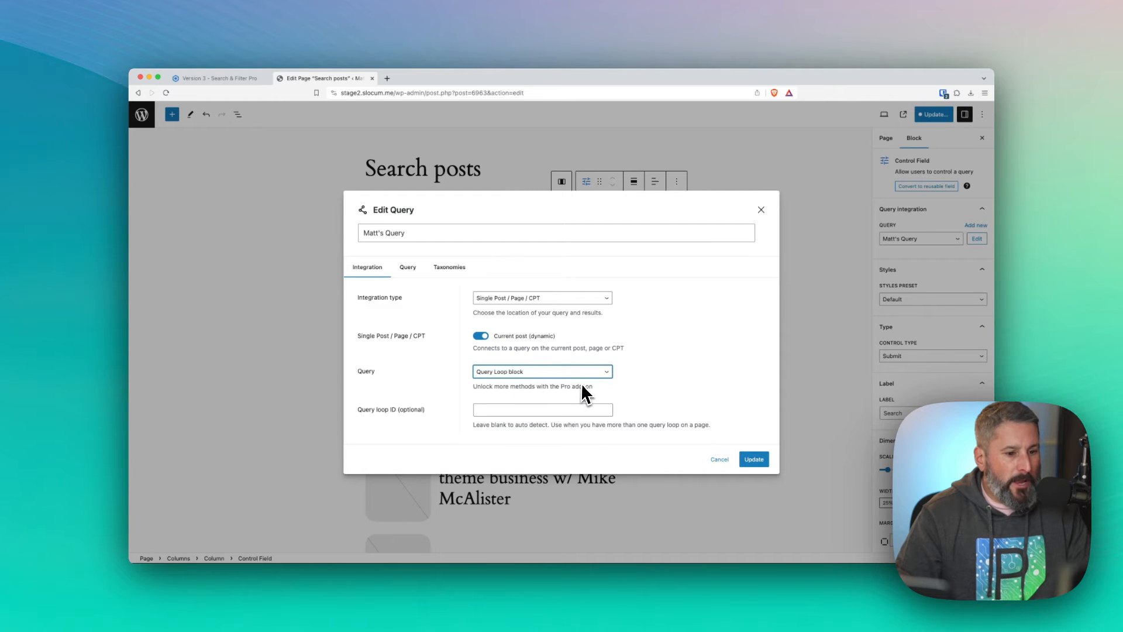
- Look over the query's post and taxonomy settings, trying out a Categories condition and removing it again
{"action": "left_click", "coordinate": [412, 268]}
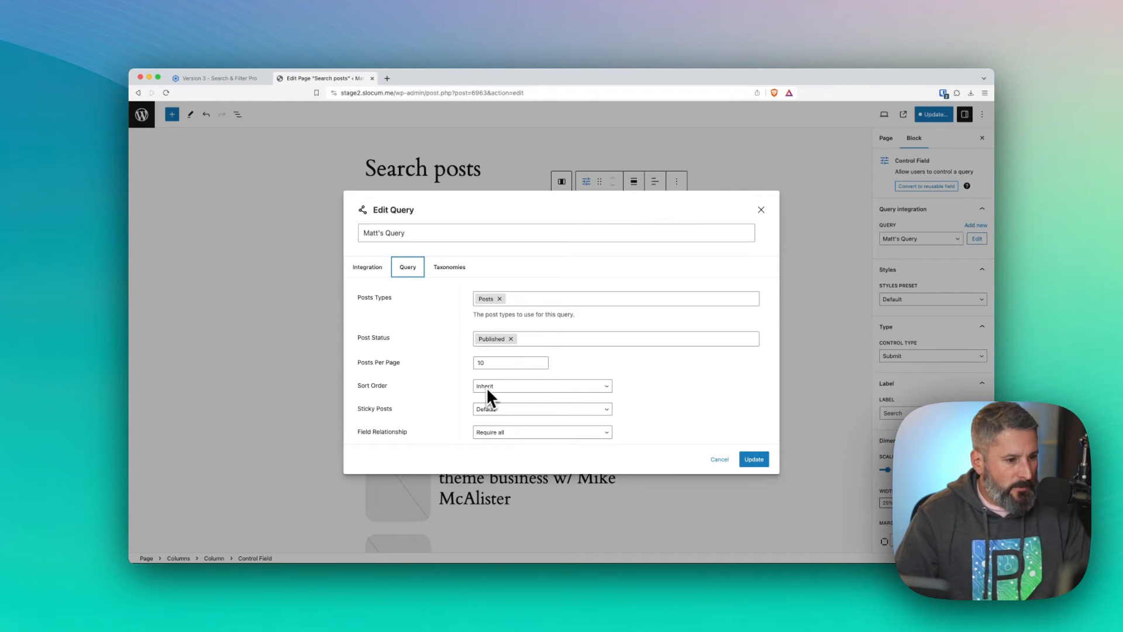
{"action": "left_click", "coordinate": [444, 275]}
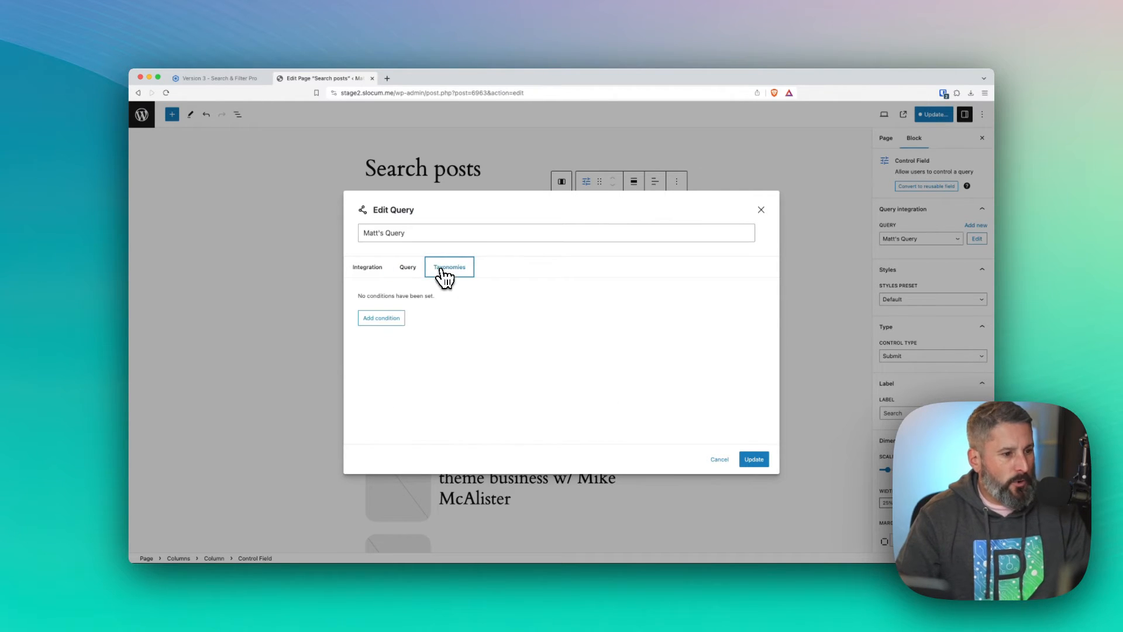
{"action": "left_click", "coordinate": [385, 318]}
{"action": "left_click", "coordinate": [409, 318]}
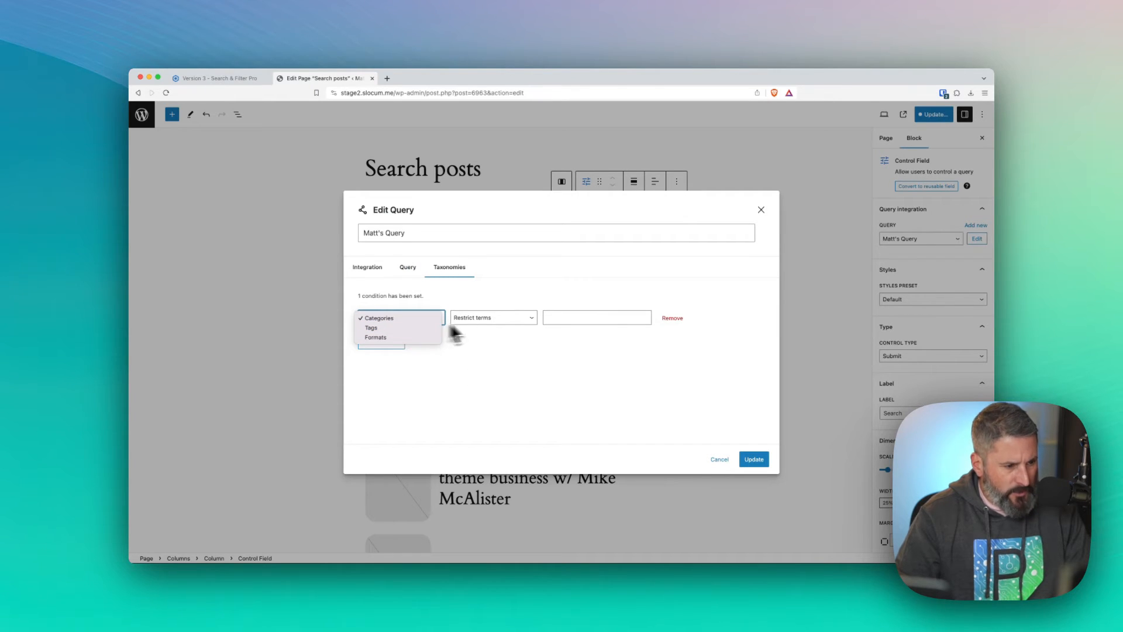
{"action": "left_click", "coordinate": [481, 349]}
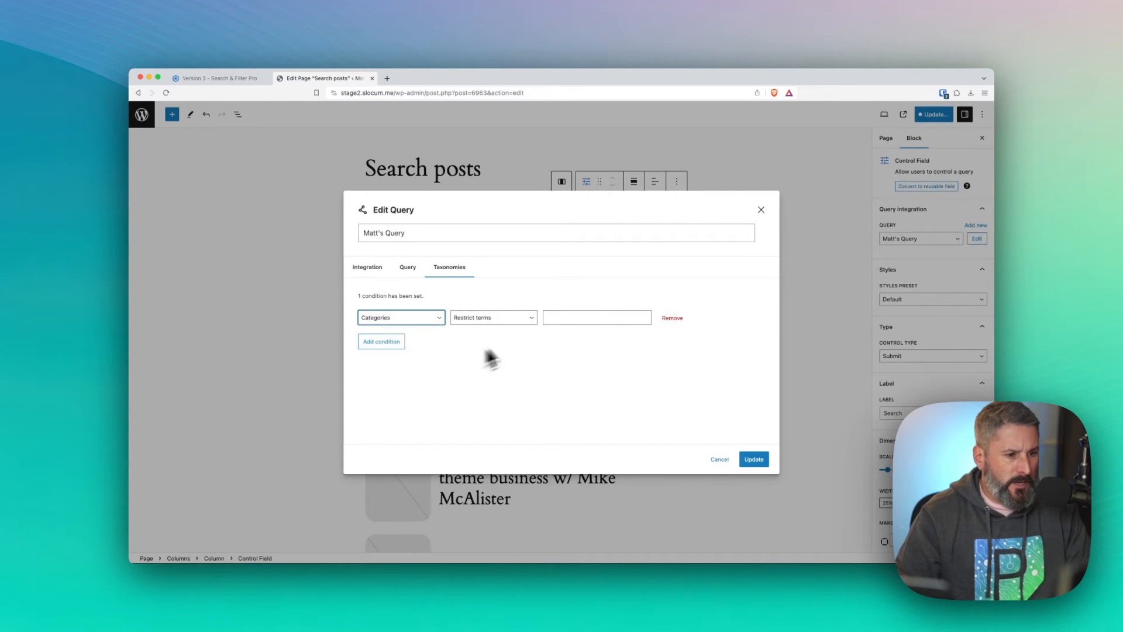
{"action": "left_click", "coordinate": [676, 319]}
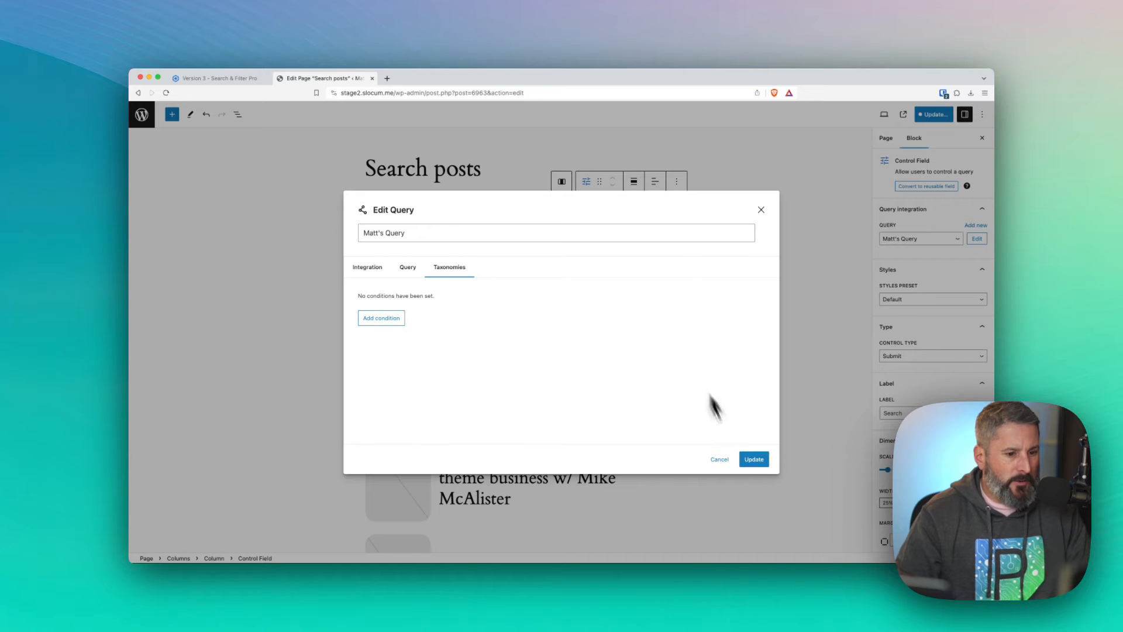
- Save the query's settings and return to the page
{"action": "left_click", "coordinate": [756, 462]}
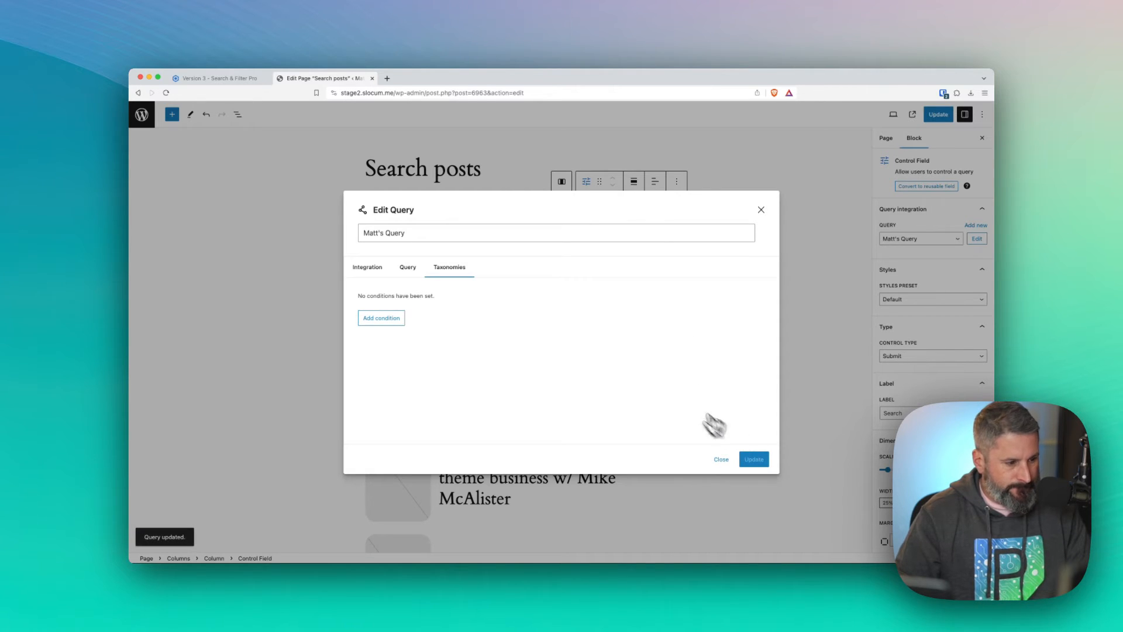
{"action": "left_click", "coordinate": [761, 209]}
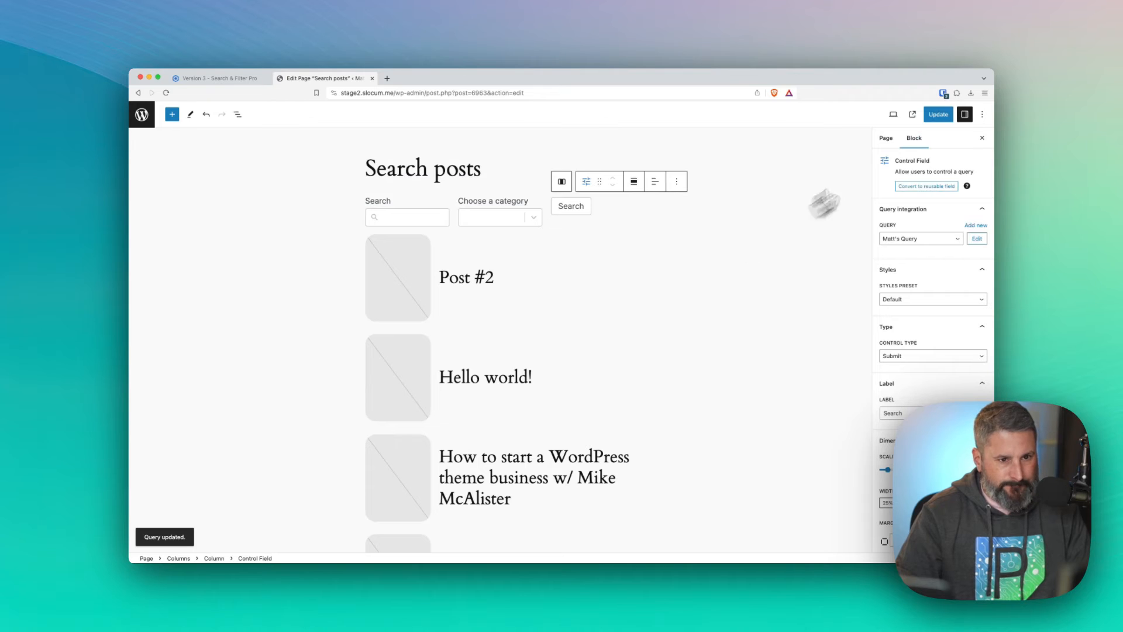
- Update the Search posts page and open it on the live site to look over the fields and post list
{"action": "left_click", "coordinate": [939, 115]}
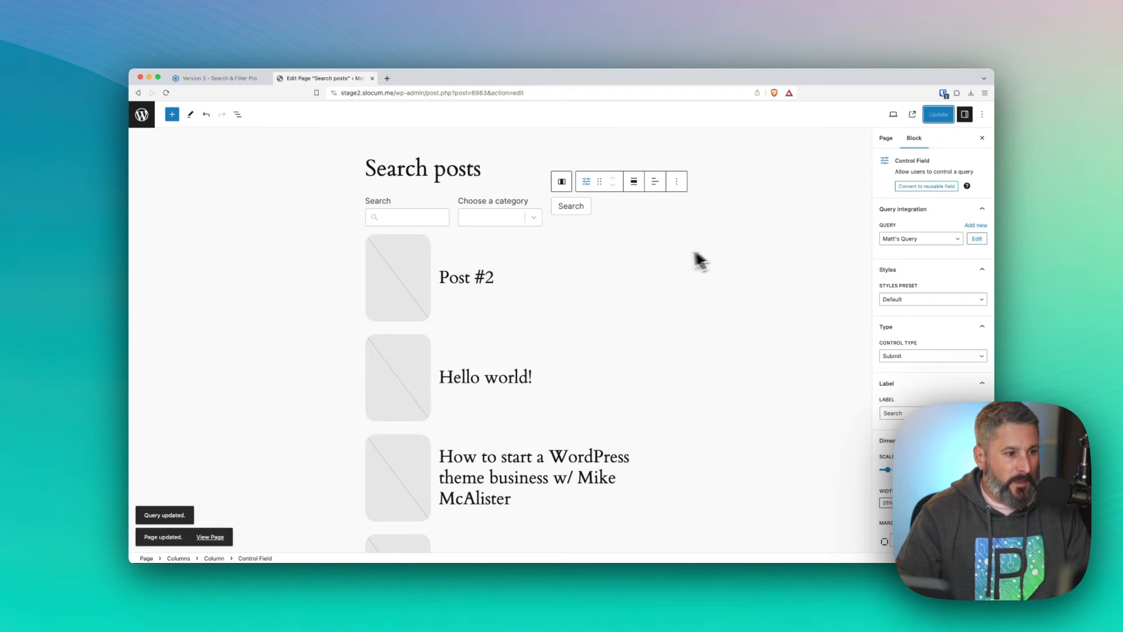
{"action": "left_click", "coordinate": [915, 113]}
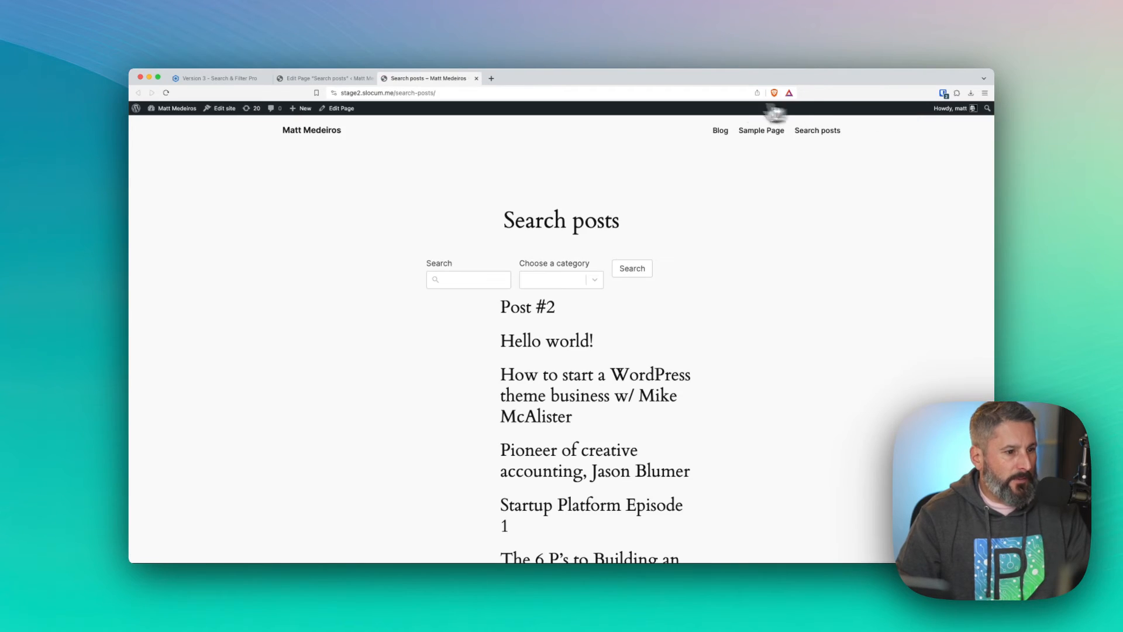
{"action": "scroll", "coordinate": [644, 363], "scroll_direction": "down", "scroll_amount": 3}
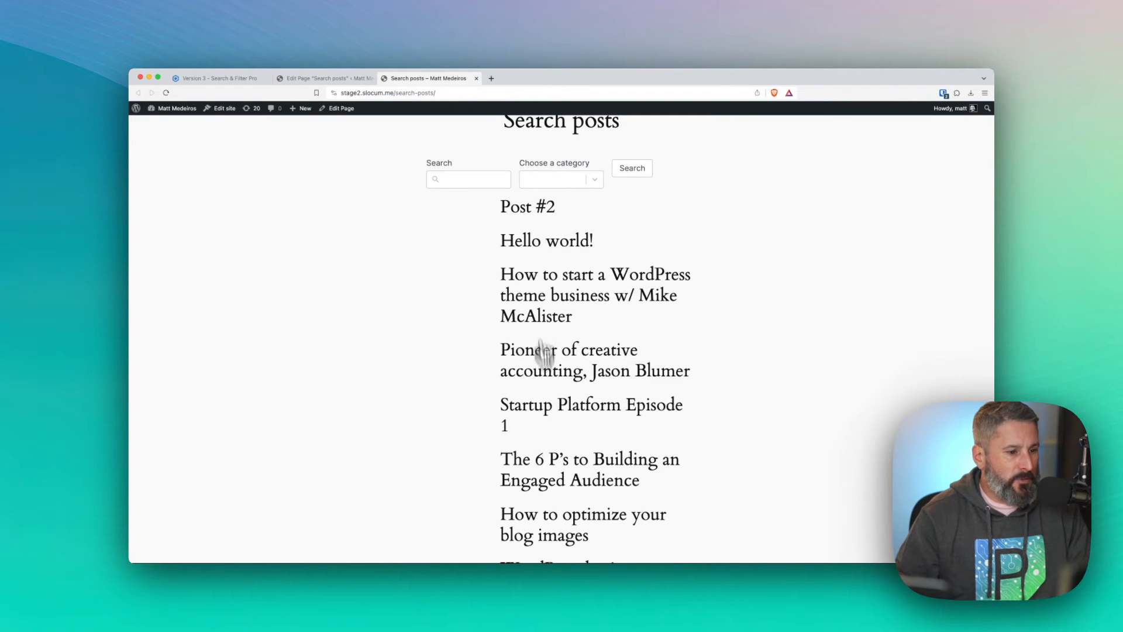
{"action": "scroll", "coordinate": [547, 495], "scroll_direction": "up", "scroll_amount": 3}
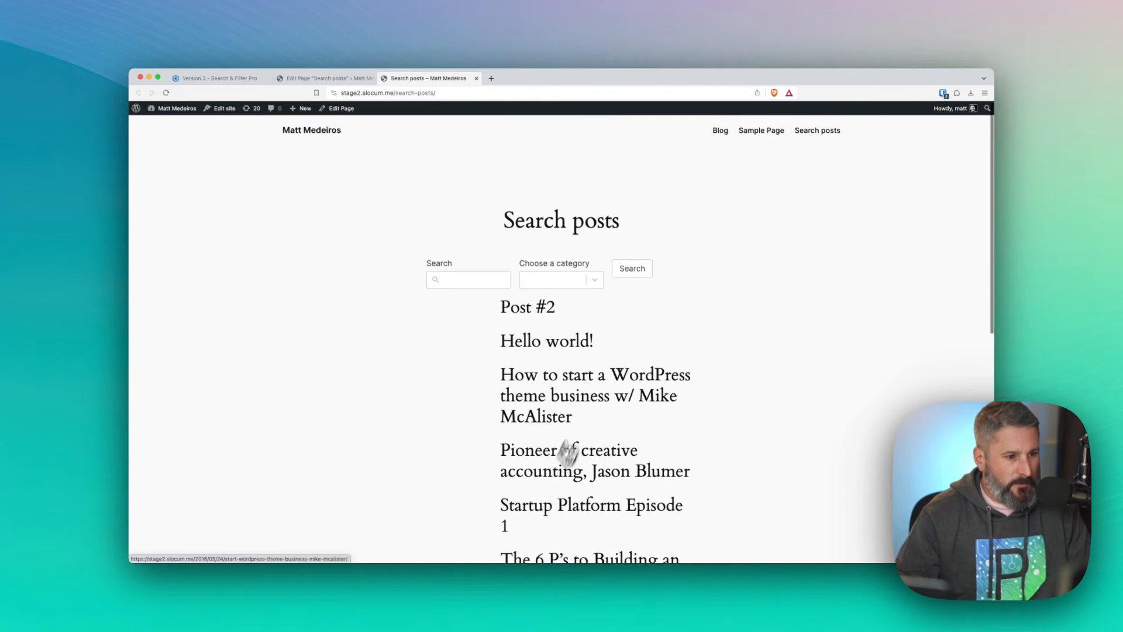
- On the live page, filter the posts by the Web Professional category and look through the results
{"action": "left_click", "coordinate": [594, 280]}
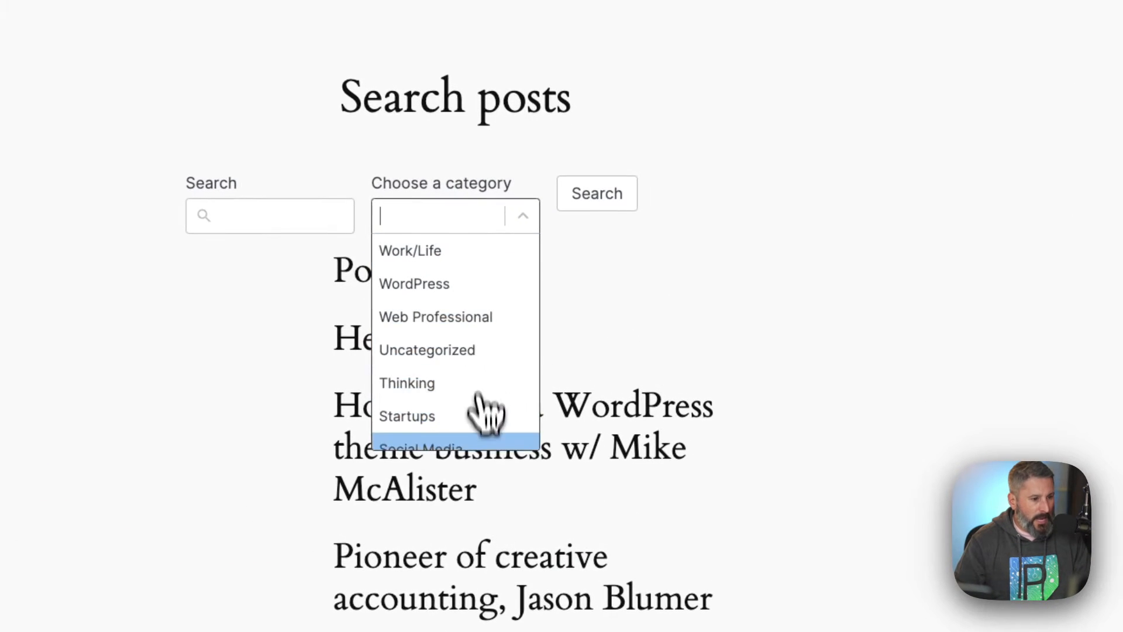
{"action": "left_click", "coordinate": [468, 319]}
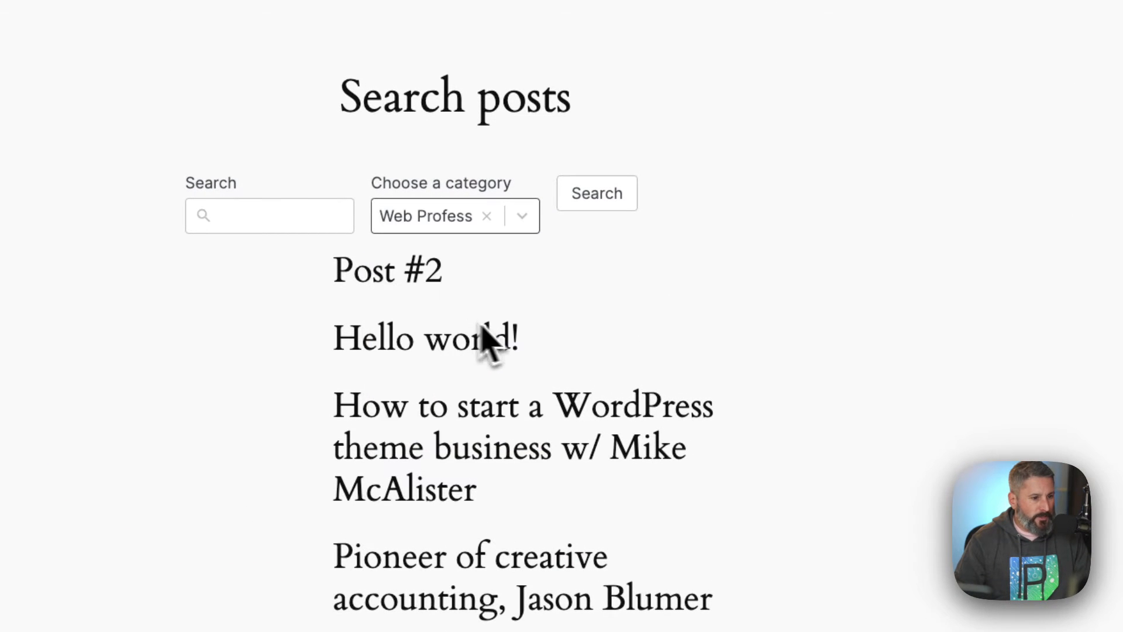
{"action": "left_click", "coordinate": [612, 196]}
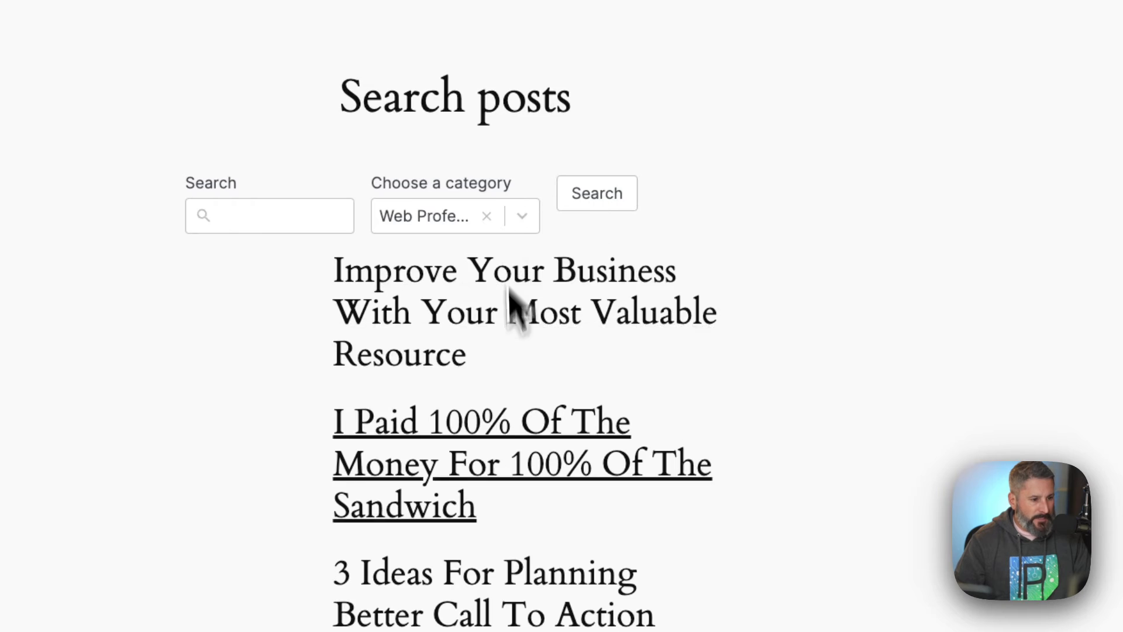
{"action": "scroll", "coordinate": [510, 288], "scroll_direction": "down", "scroll_amount": 7}
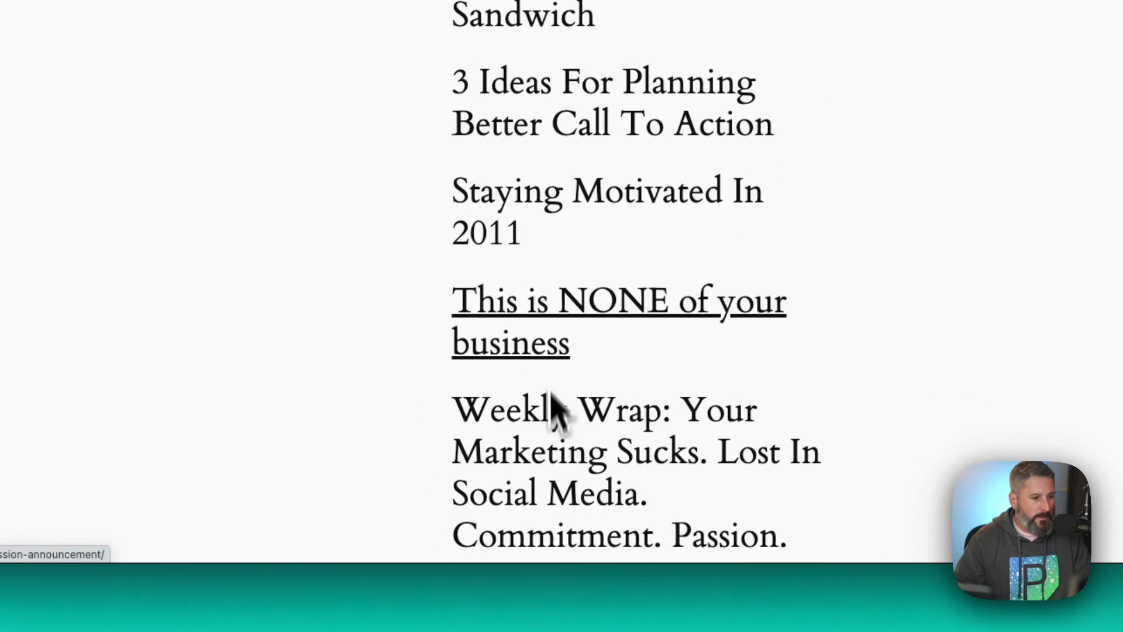
{"action": "scroll", "coordinate": [553, 409], "scroll_direction": "up", "scroll_amount": 6}
- Switch the category filter to Startups, run the search and look through the filtered posts
{"action": "left_click", "coordinate": [535, 217]}
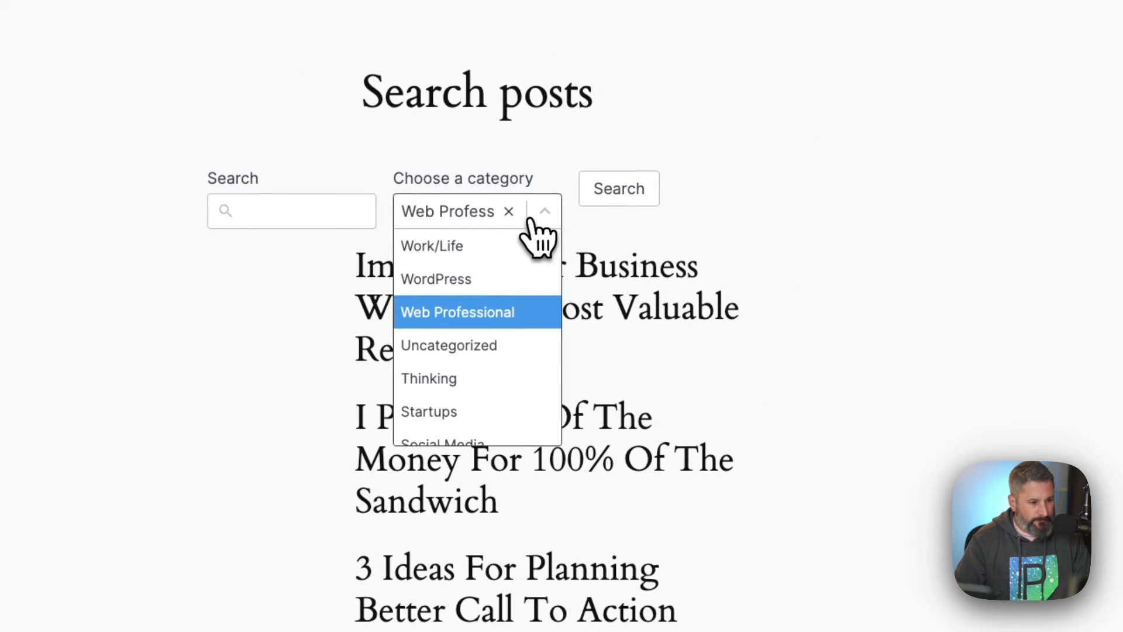
{"action": "left_click", "coordinate": [491, 409]}
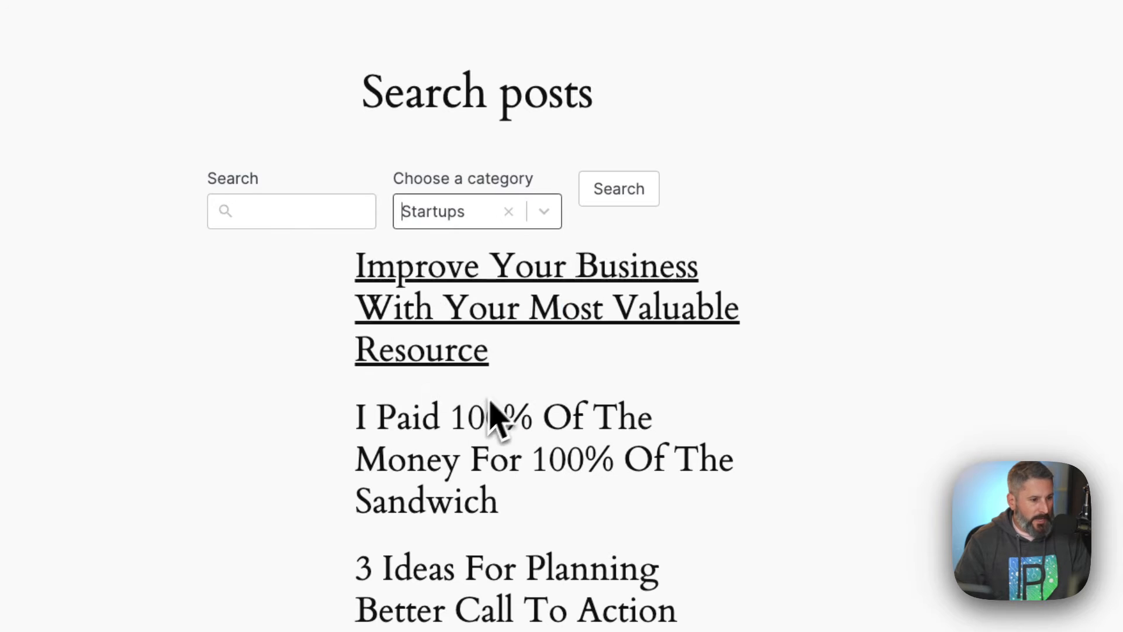
{"action": "left_click", "coordinate": [620, 198]}
{"action": "scroll", "coordinate": [562, 439], "scroll_direction": "down", "scroll_amount": 8}
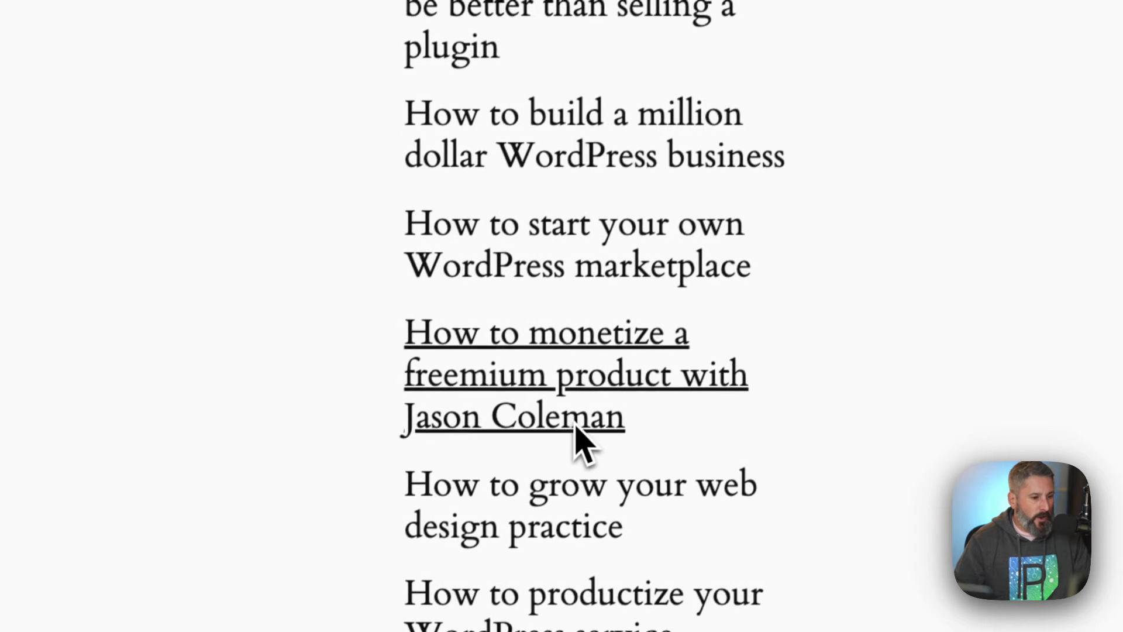
{"action": "scroll", "coordinate": [585, 445], "scroll_direction": "down", "scroll_amount": 10}
{"action": "scroll", "coordinate": [556, 392], "scroll_direction": "up", "scroll_amount": 15}
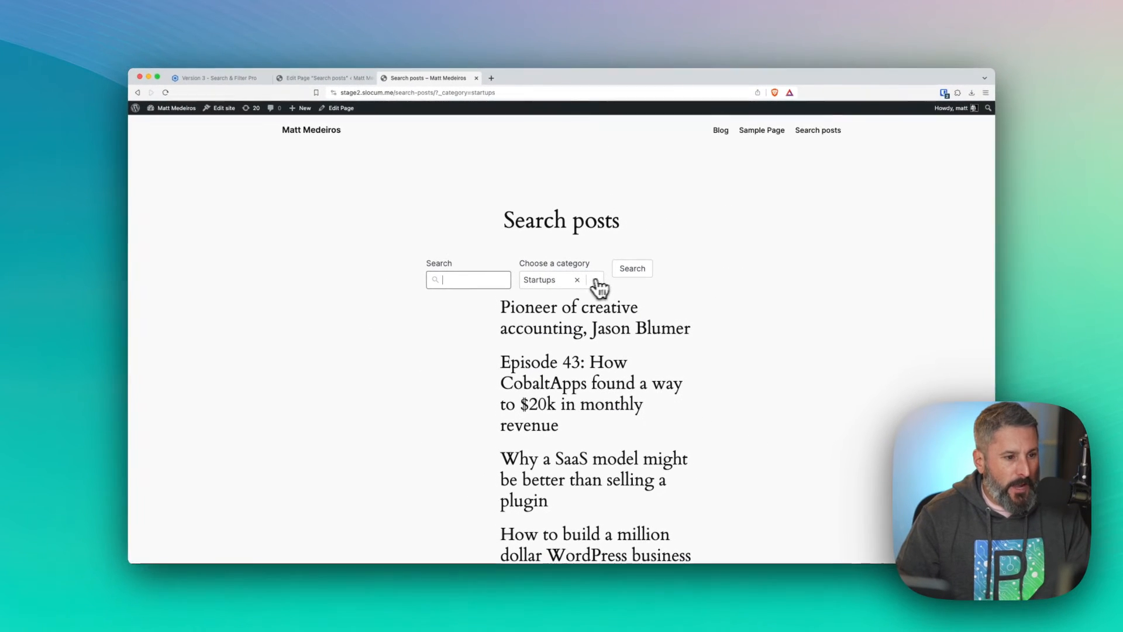
- Clear the category filter and search the posts for a first name
{"action": "left_click", "coordinate": [650, 309]}
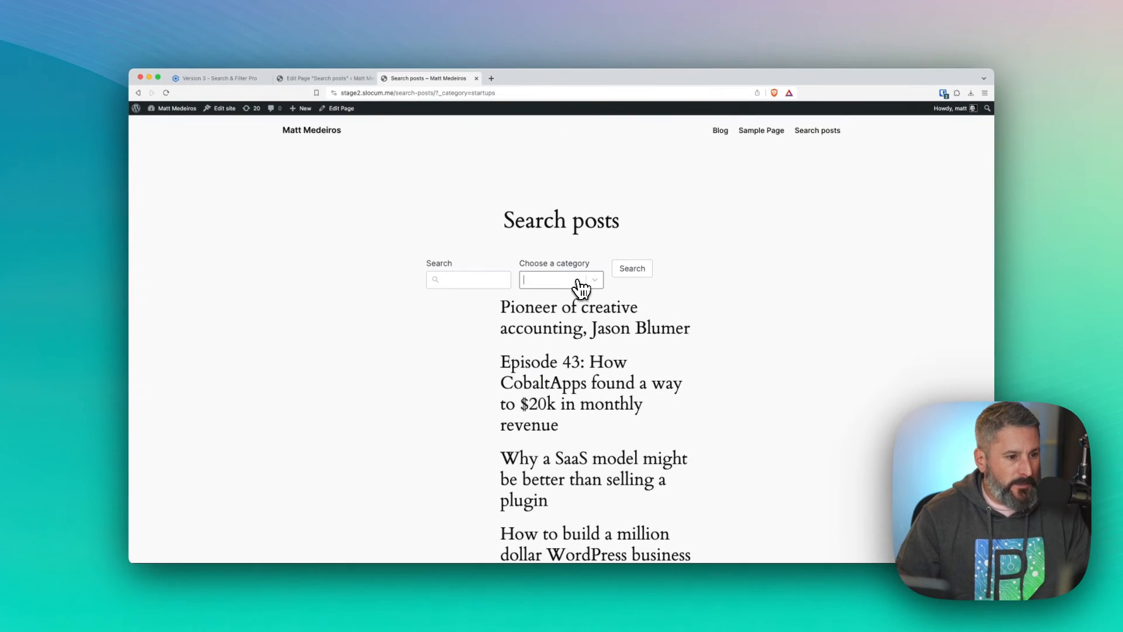
{"action": "left_click", "coordinate": [500, 282]}
{"action": "type", "text": "matt"}
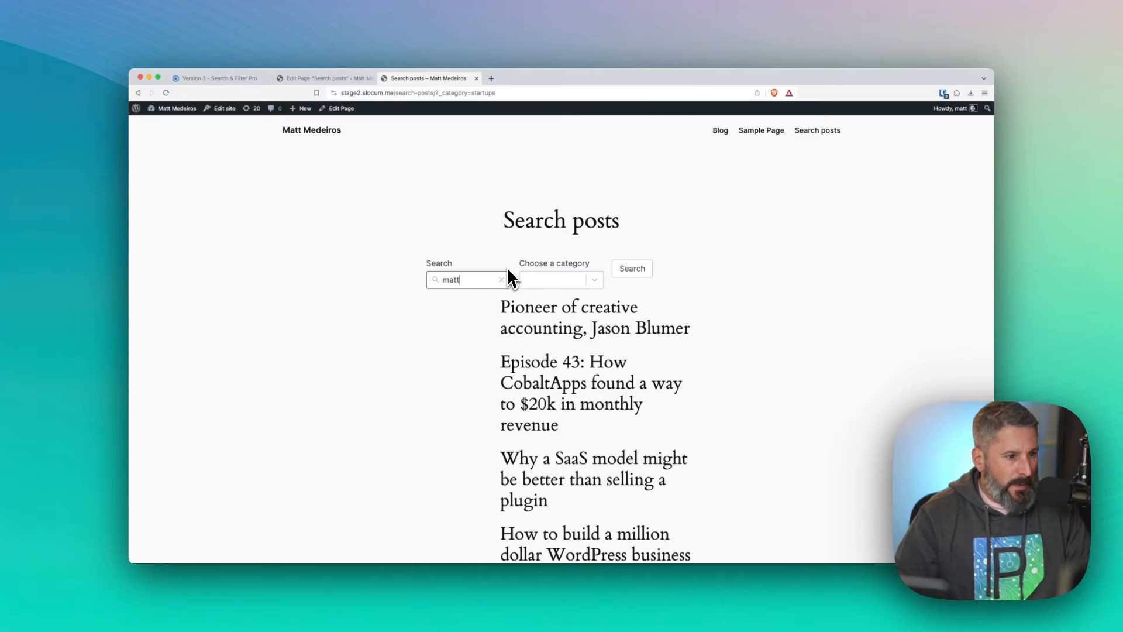
{"action": "left_click", "coordinate": [633, 269]}
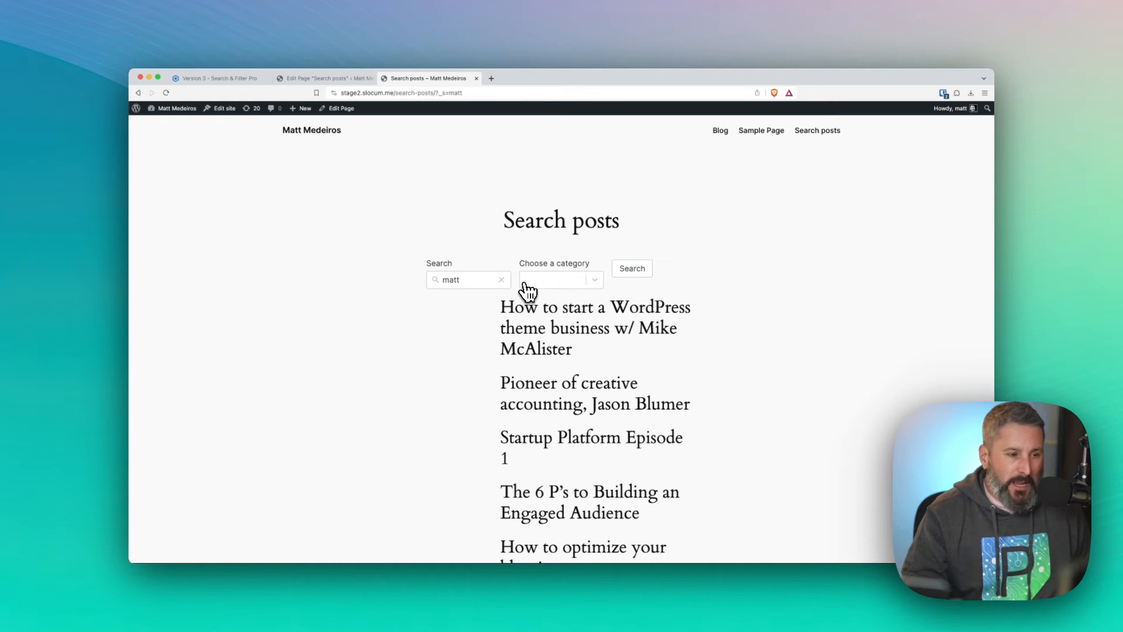
- Return to the page editor and inspect the search and category filter fields
{"action": "left_click", "coordinate": [341, 79]}
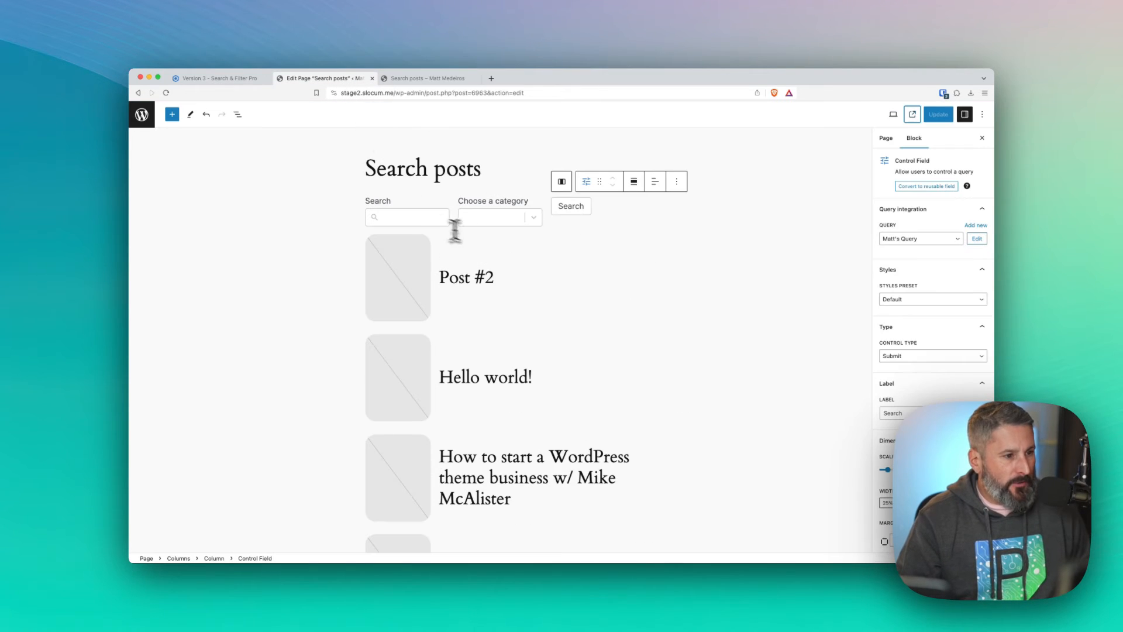
{"action": "left_click", "coordinate": [403, 217]}
{"action": "left_click", "coordinate": [510, 218]}
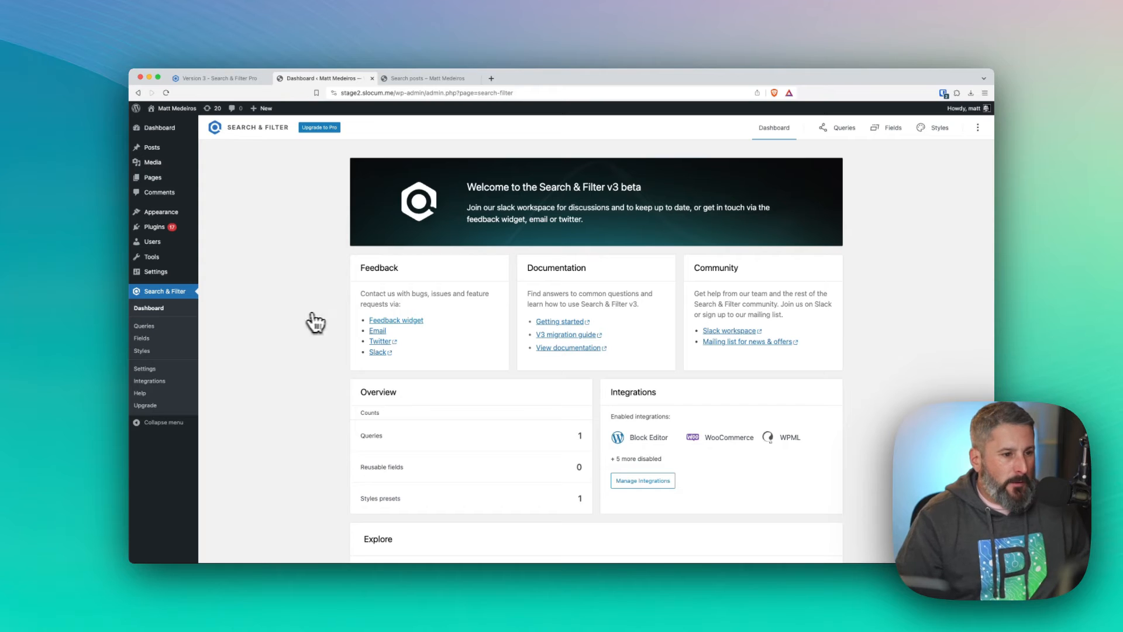
- From the Search & Filter dashboard, open the existing query for editing and look over its integration settings and connected fields
{"action": "scroll", "coordinate": [370, 372], "scroll_direction": "down", "scroll_amount": 3}
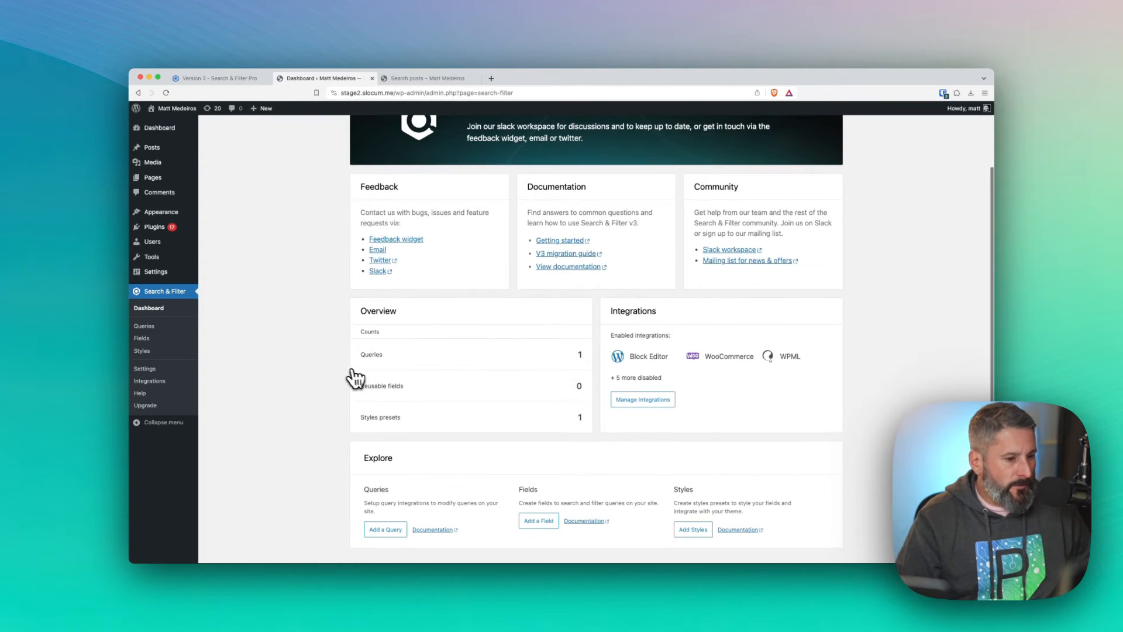
{"action": "left_click", "coordinate": [401, 357]}
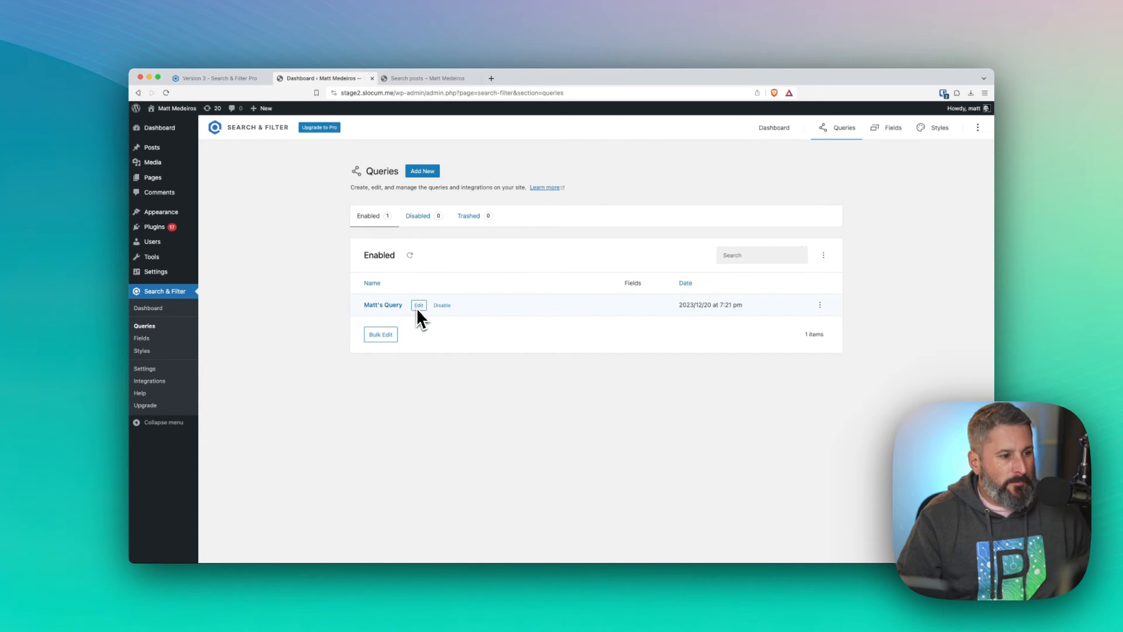
{"action": "left_click", "coordinate": [419, 306]}
{"action": "scroll", "coordinate": [489, 438], "scroll_direction": "down", "scroll_amount": 5}
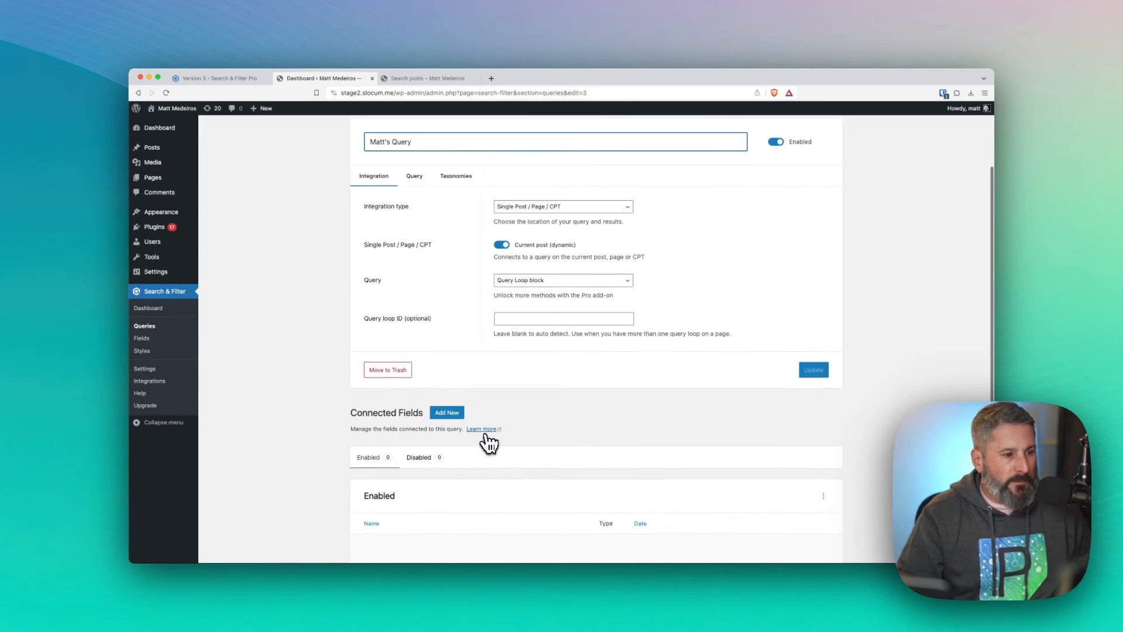
{"action": "scroll", "coordinate": [492, 438], "scroll_direction": "up", "scroll_amount": 4}
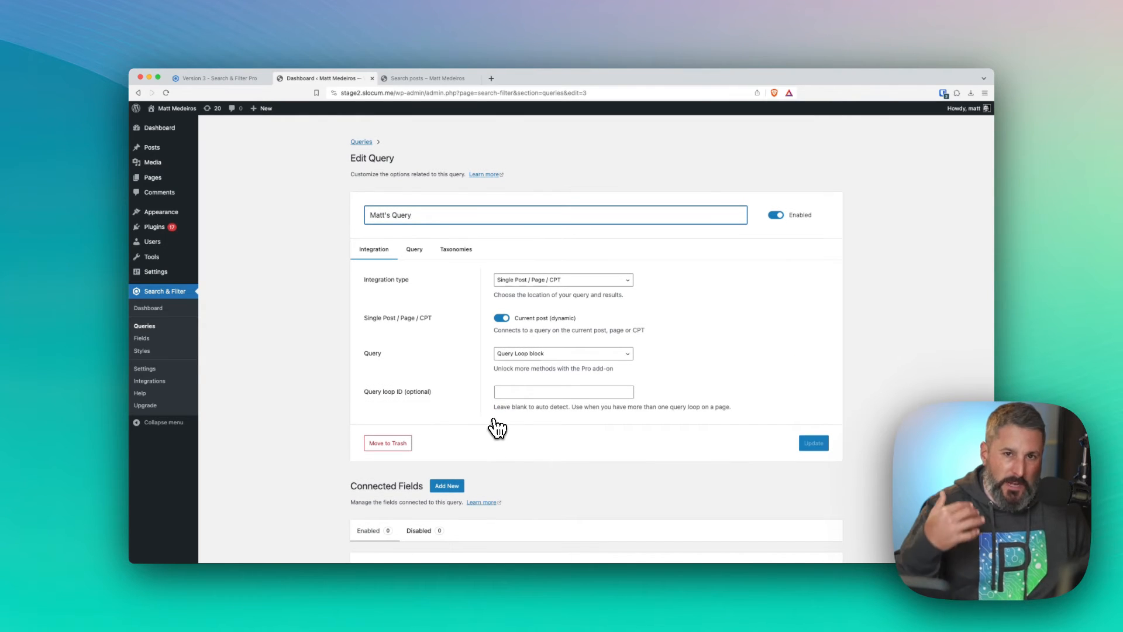
{"action": "scroll", "coordinate": [497, 428], "scroll_direction": "down", "scroll_amount": 4}
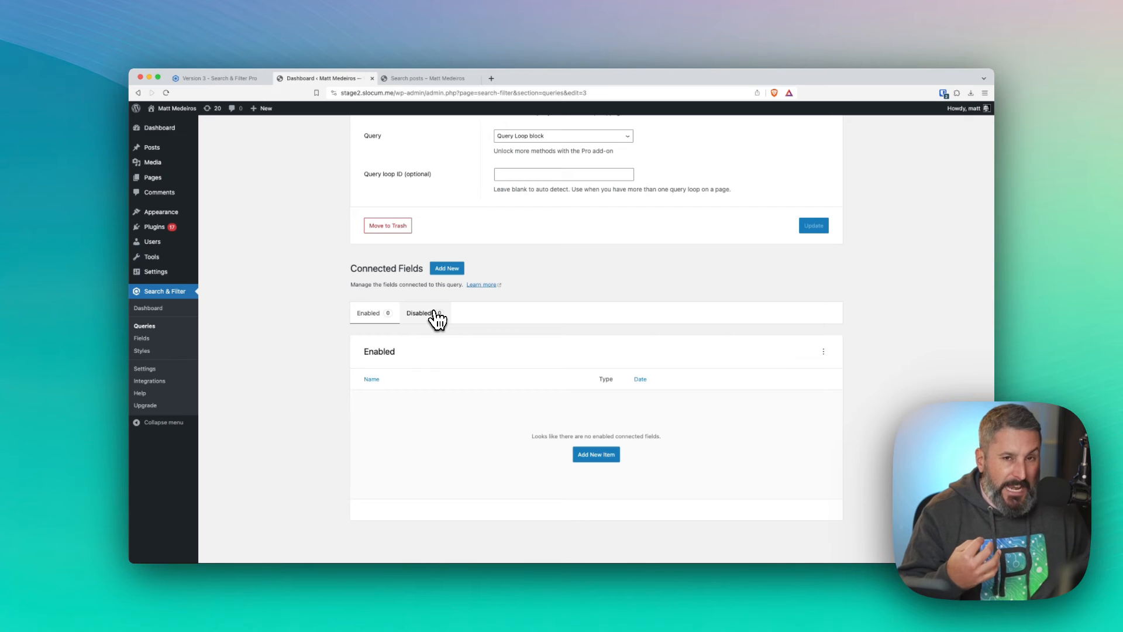
{"action": "scroll", "coordinate": [421, 328], "scroll_direction": "up", "scroll_amount": 5}
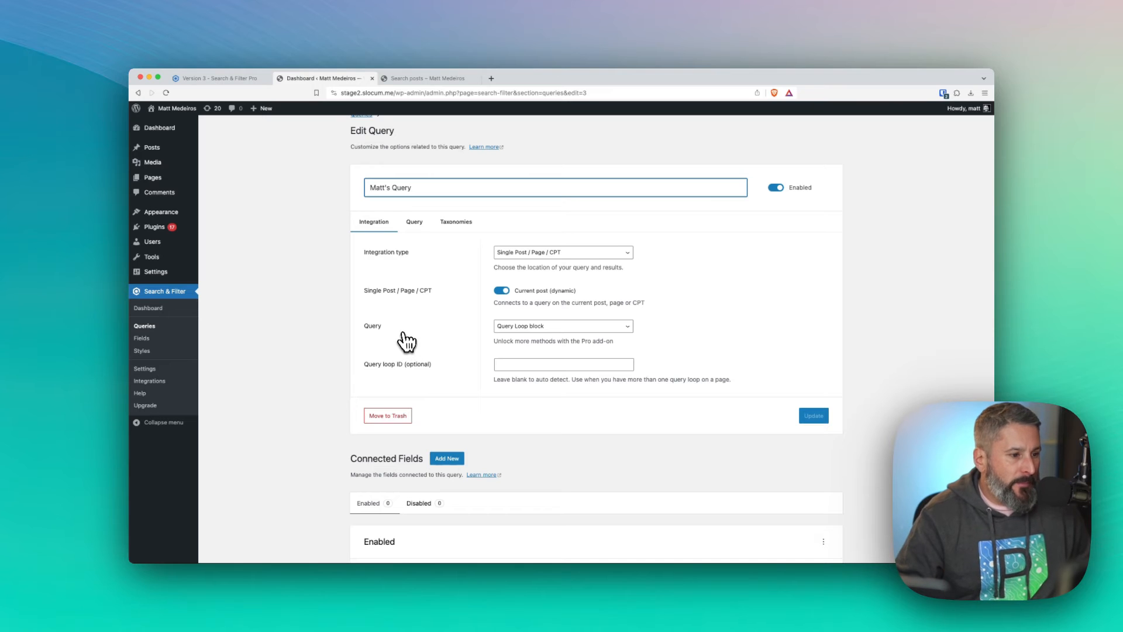
{"action": "scroll", "coordinate": [406, 341], "scroll_direction": "up", "scroll_amount": 2}
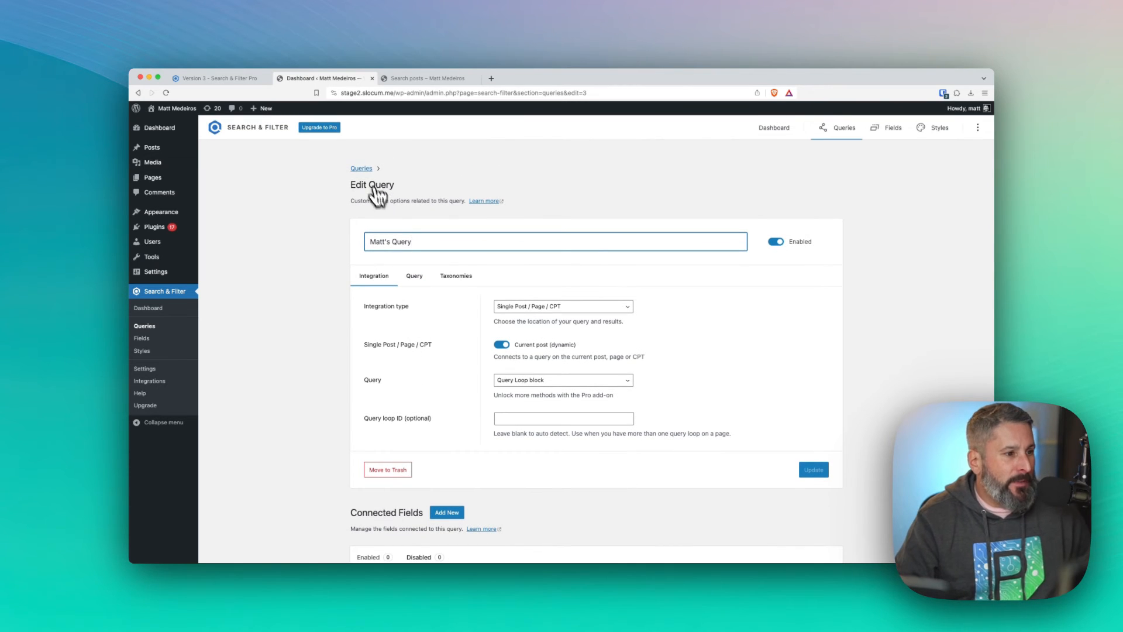
- Open the default style preset for editing and preview it with the Submit input type
{"action": "left_click", "coordinate": [937, 130]}
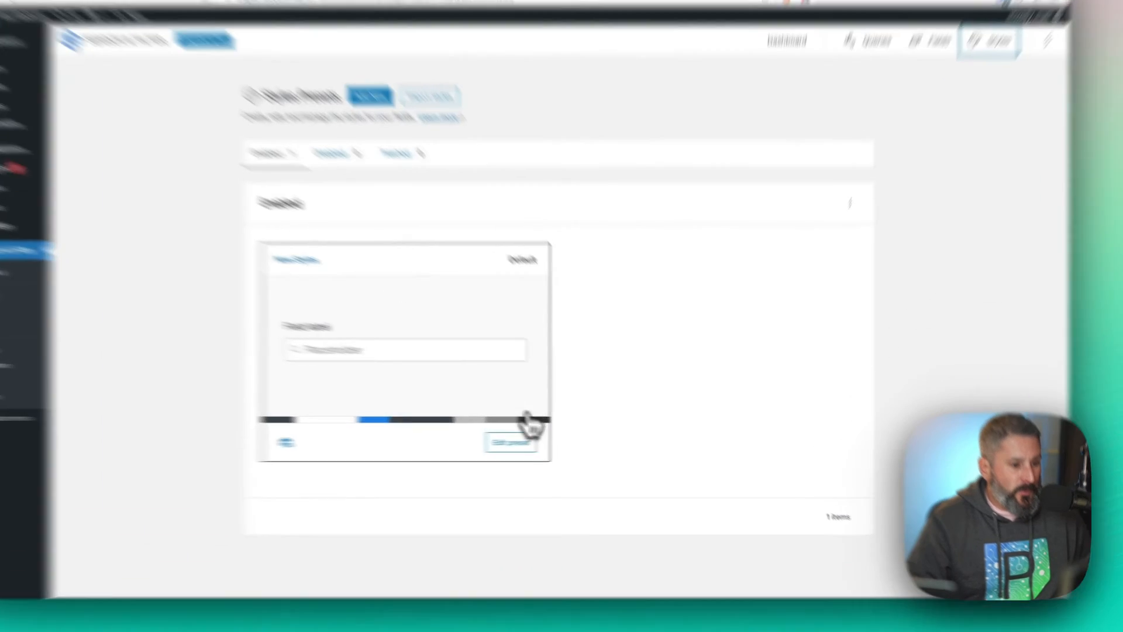
{"action": "left_click", "coordinate": [559, 440]}
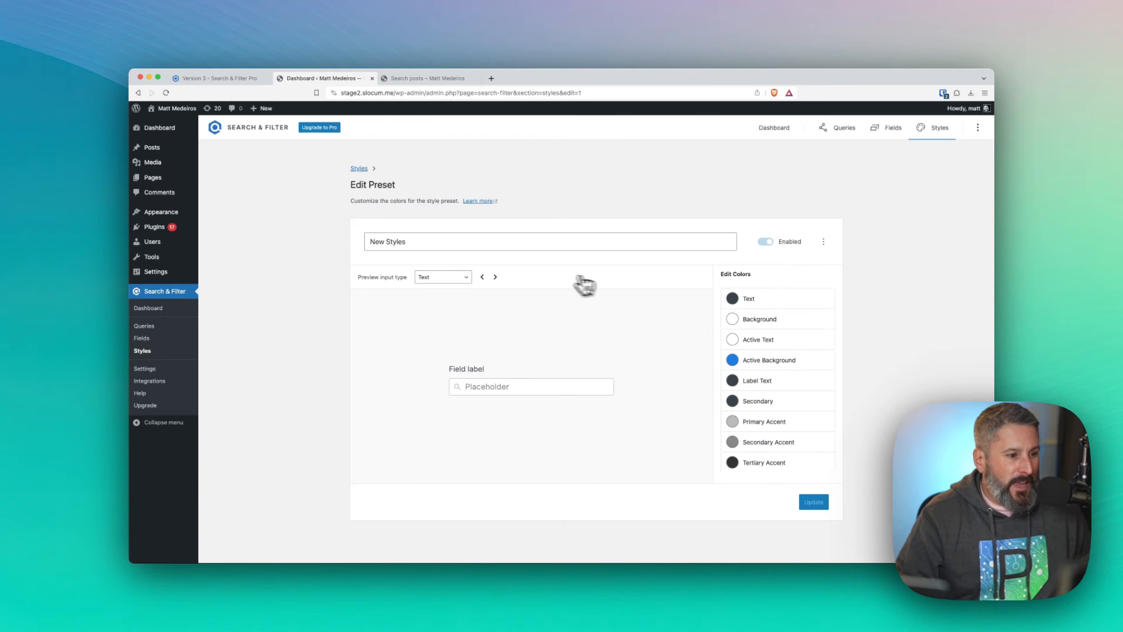
{"action": "left_click", "coordinate": [440, 278]}
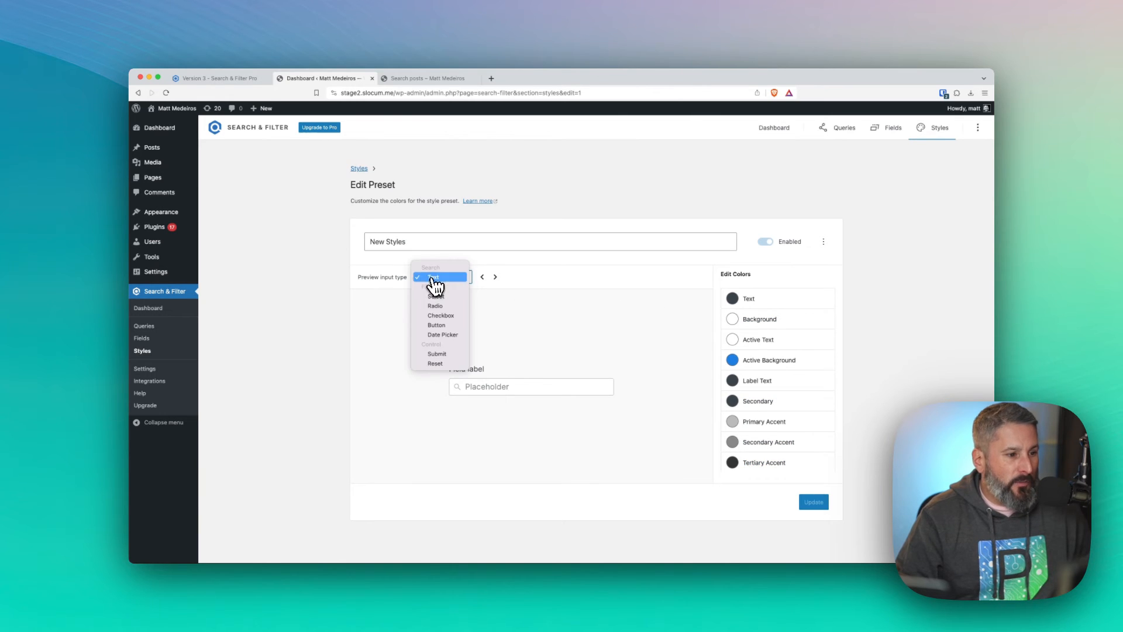
{"action": "left_click", "coordinate": [445, 354]}
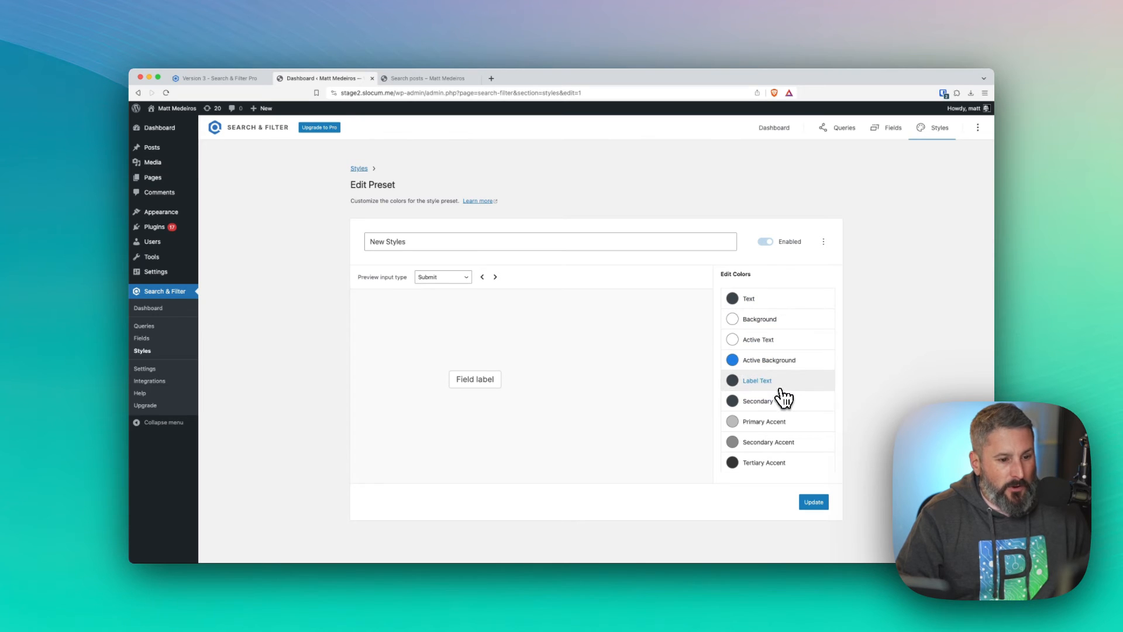
- Set the preset's Background color to Accent / Three (#D8613C) and its Text color to Base (#F9F9F9)
{"action": "left_click", "coordinate": [781, 320]}
{"action": "left_click", "coordinate": [744, 371]}
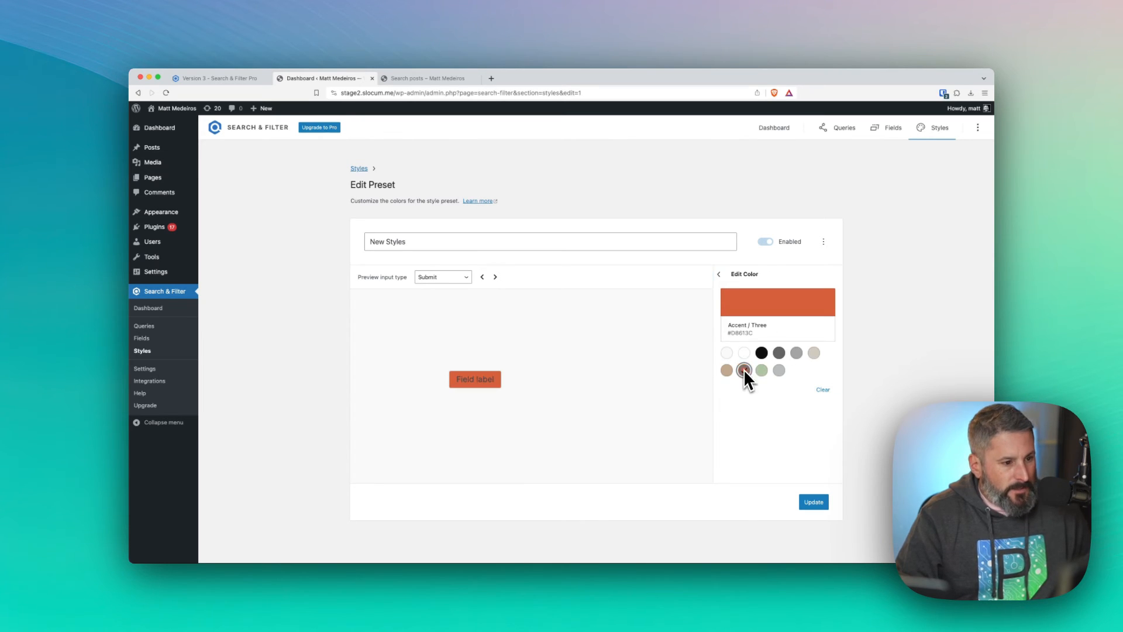
{"action": "left_click", "coordinate": [719, 274]}
{"action": "left_click", "coordinate": [766, 300]}
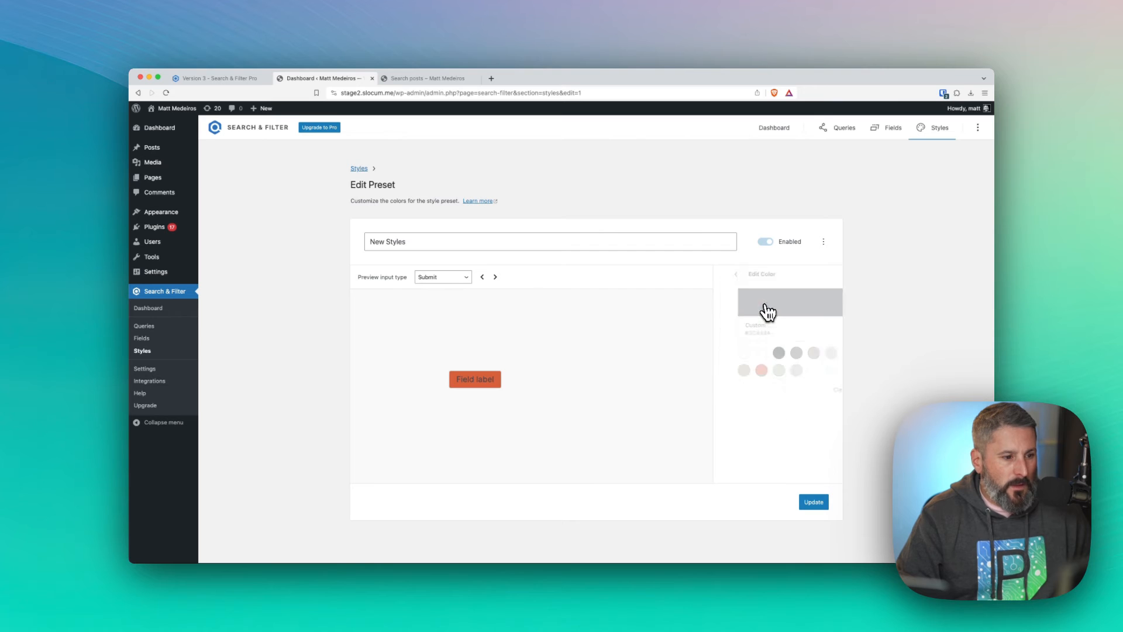
{"action": "left_click", "coordinate": [727, 353]}
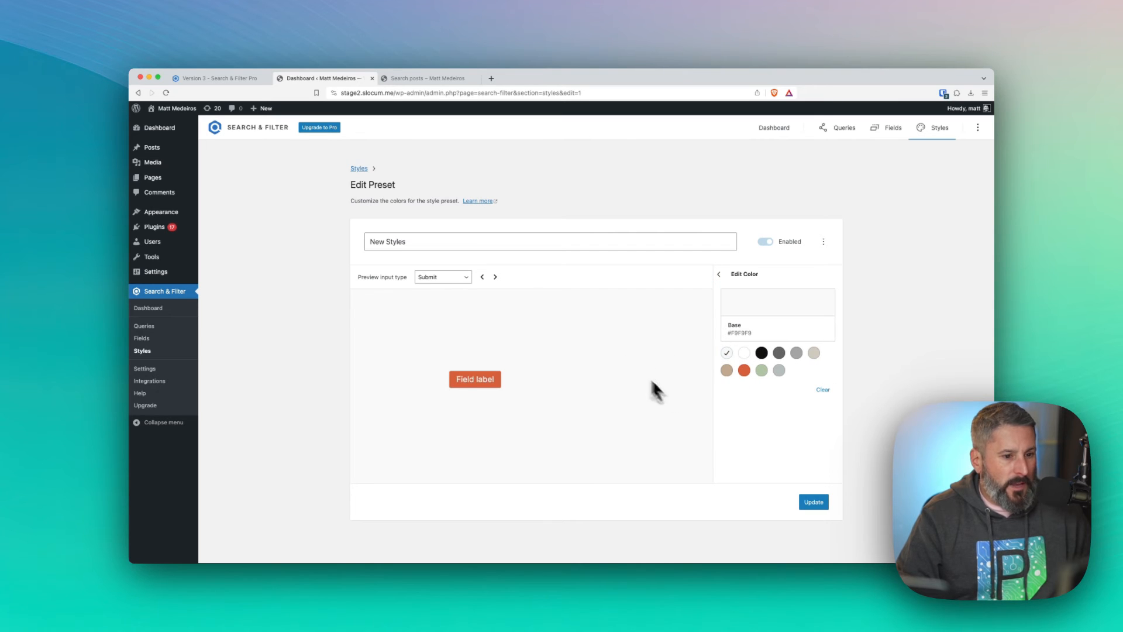
{"action": "left_click", "coordinate": [724, 277]}
{"action": "scroll", "coordinate": [780, 454], "scroll_direction": "down", "scroll_amount": 1}
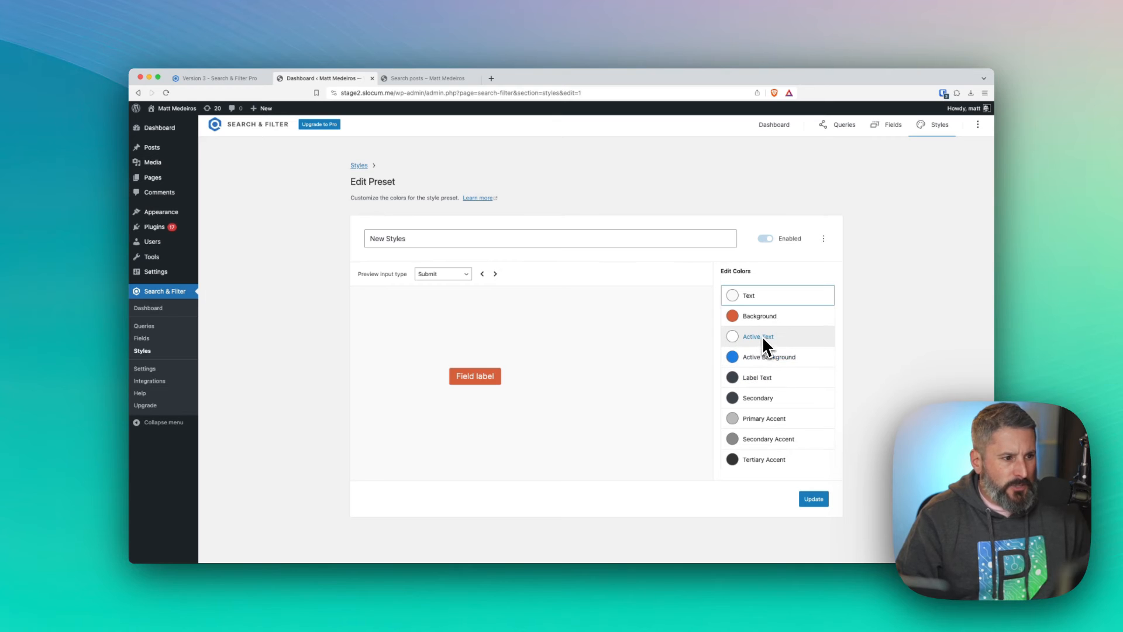
- Open the style preset's additional options to view the Export choice
{"action": "left_click", "coordinate": [824, 239]}
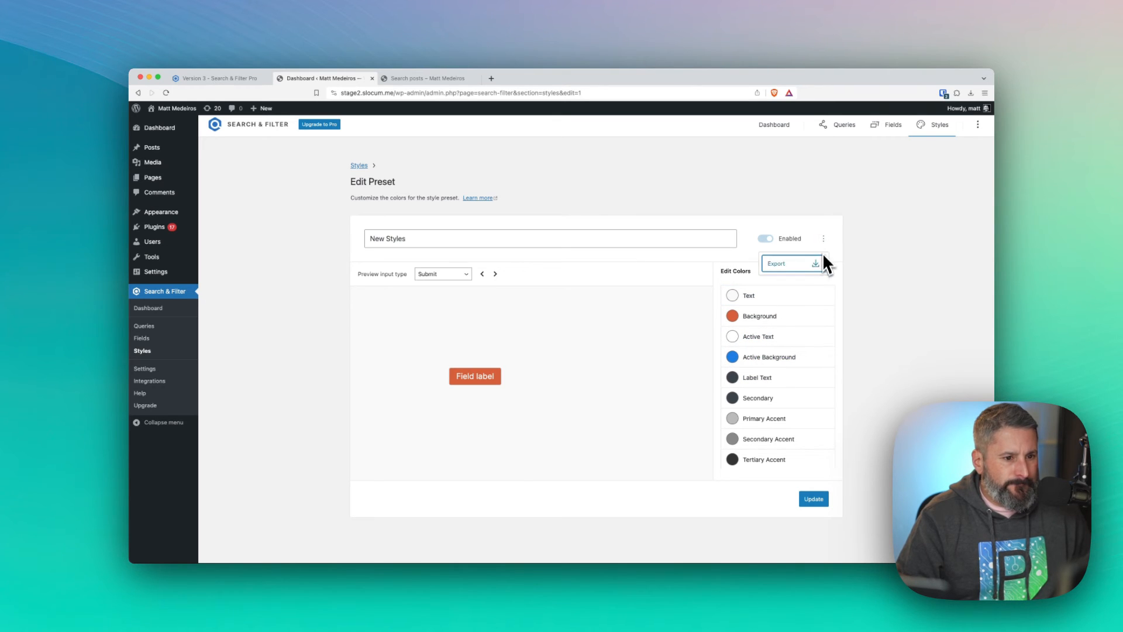